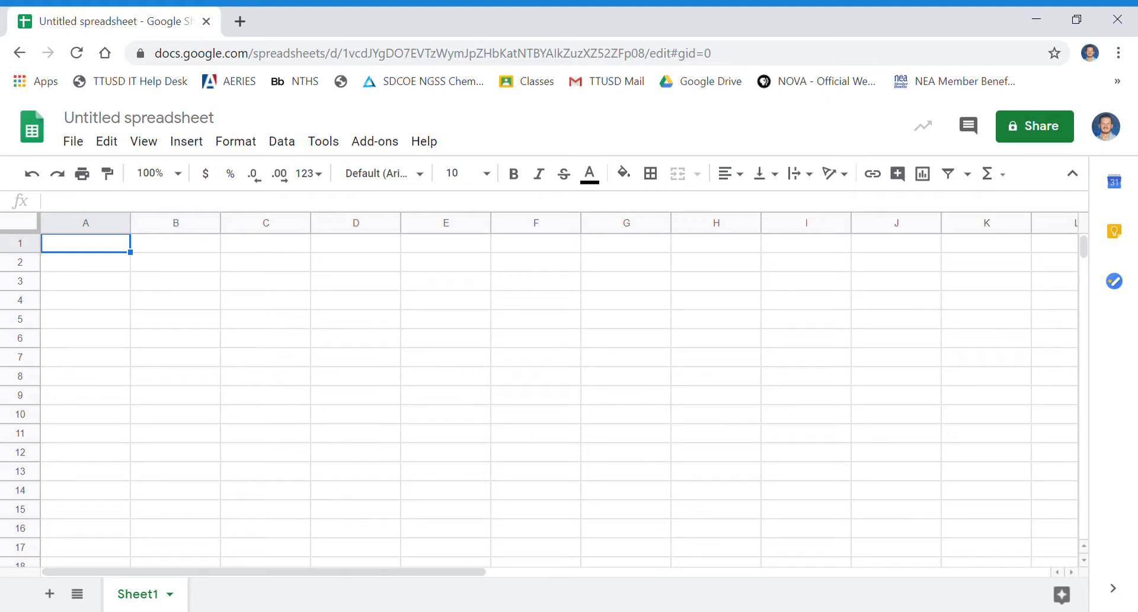
Enter the column headers Volume in cell A1 and Mass in cell B1
type("V")
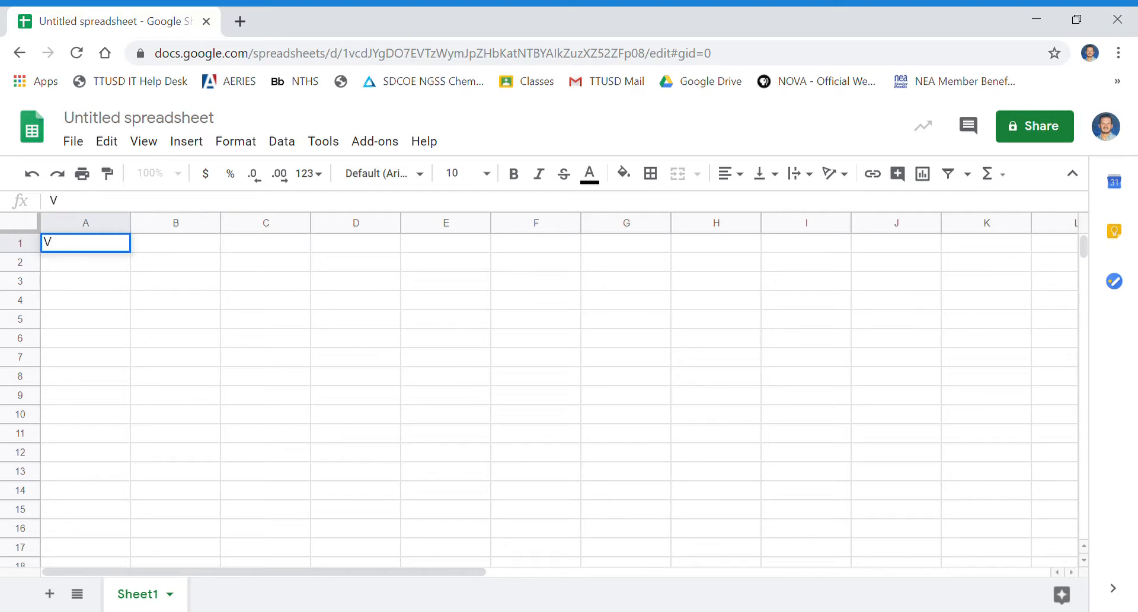
type("olume")
left_click(152, 243)
type("Mass")
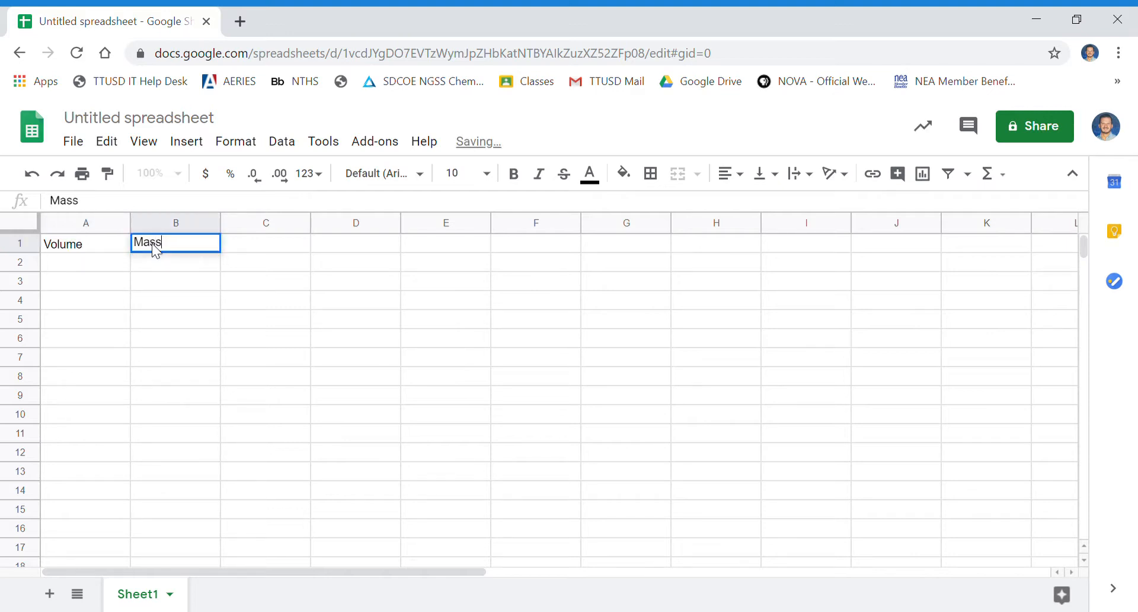
key("Return")
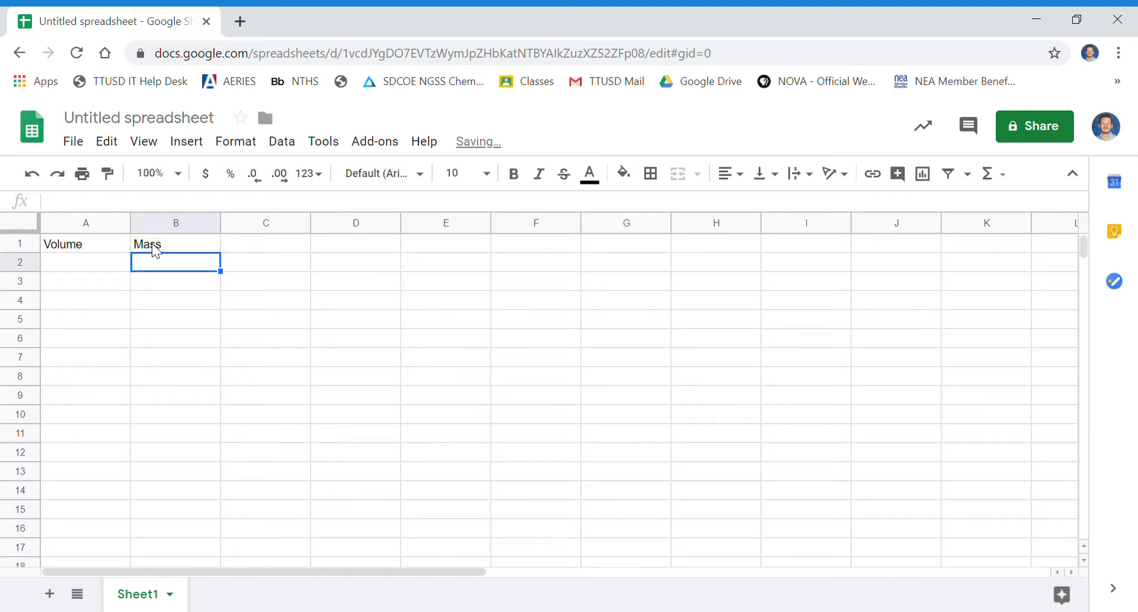
Fill in the first data row with volume 0 in A2 and mass 0 in B2
key("Left")
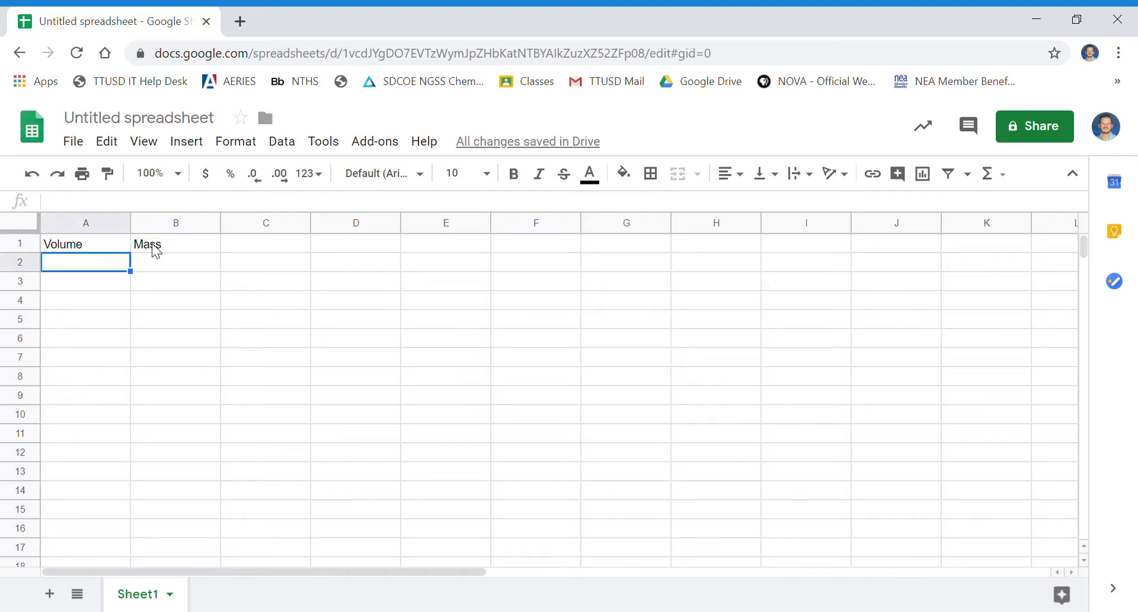
type("0")
key("Tab")
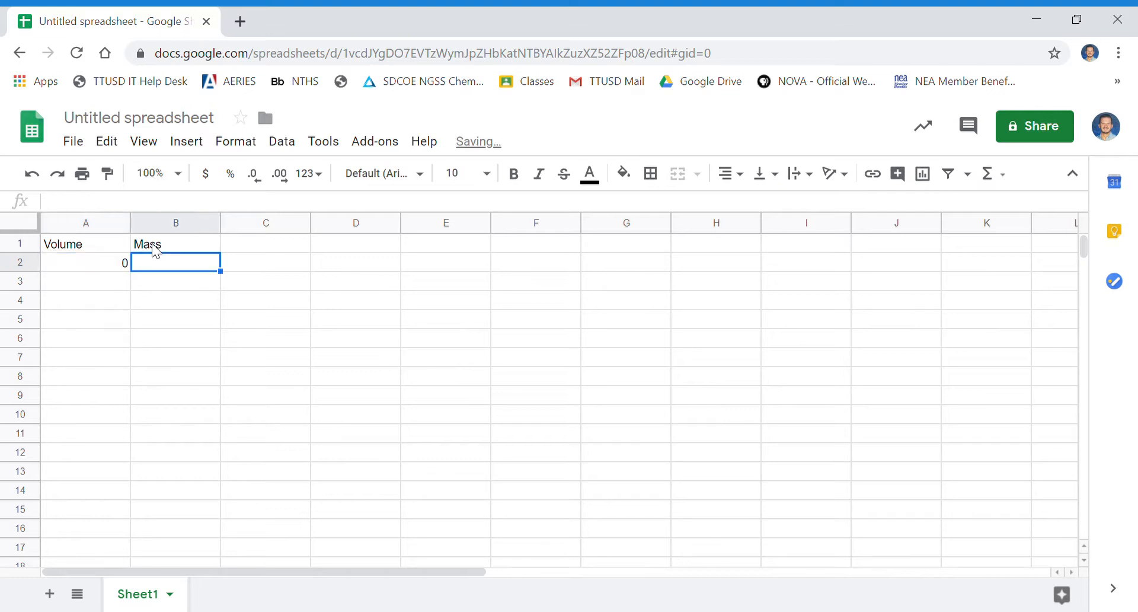
type("0")
Fill in the second data row with volume 5 in A3 and mass 12.5 in B3
left_click(118, 279)
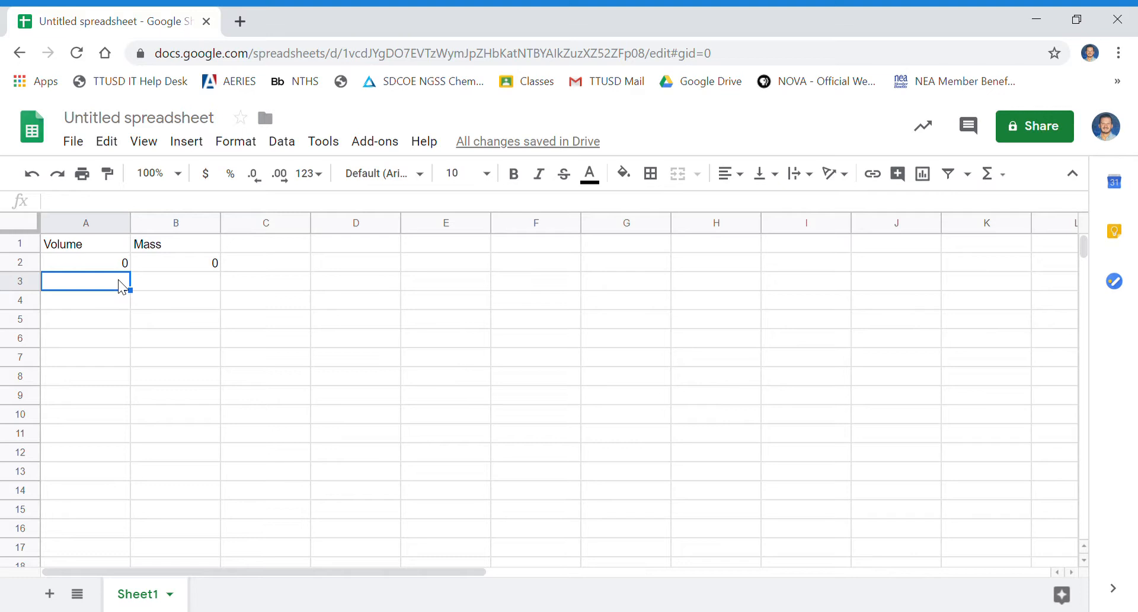
type("5")
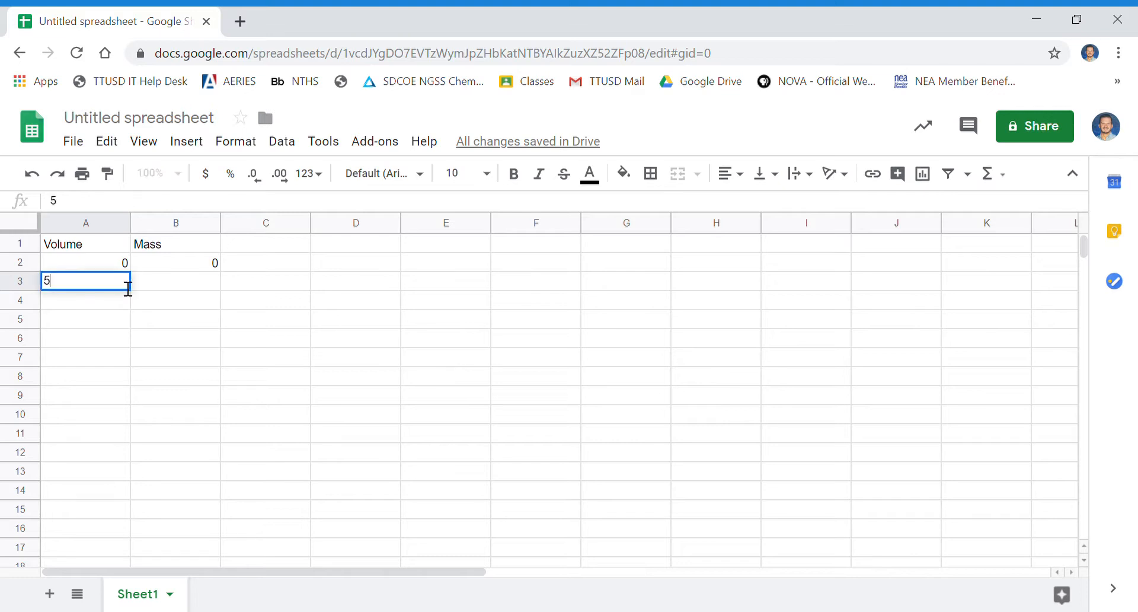
left_click(183, 280)
type("12.")
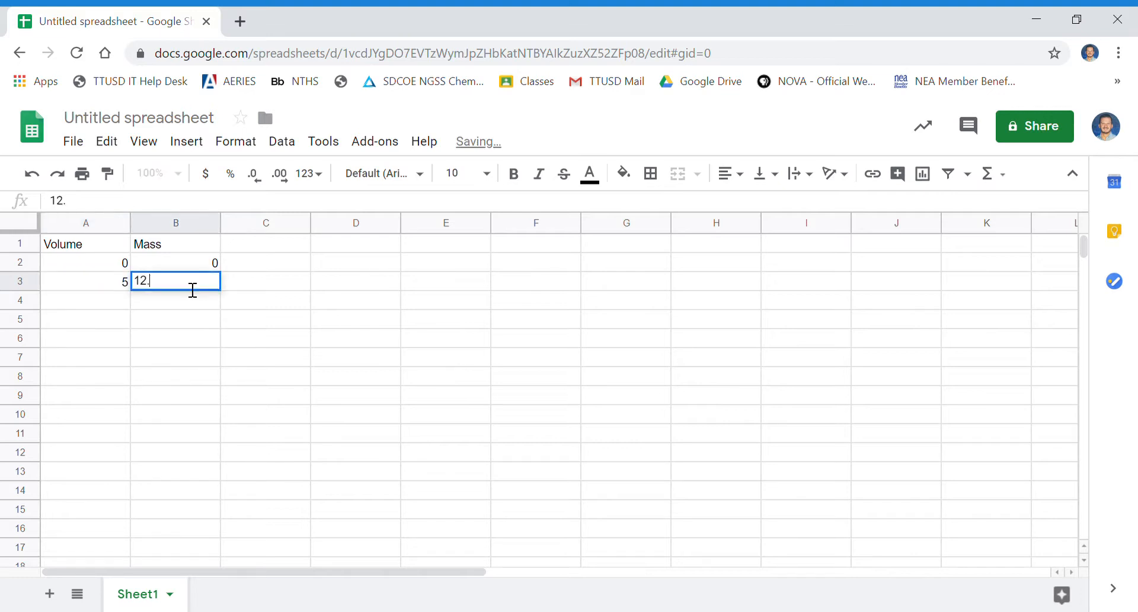
type("5")
key("Return")
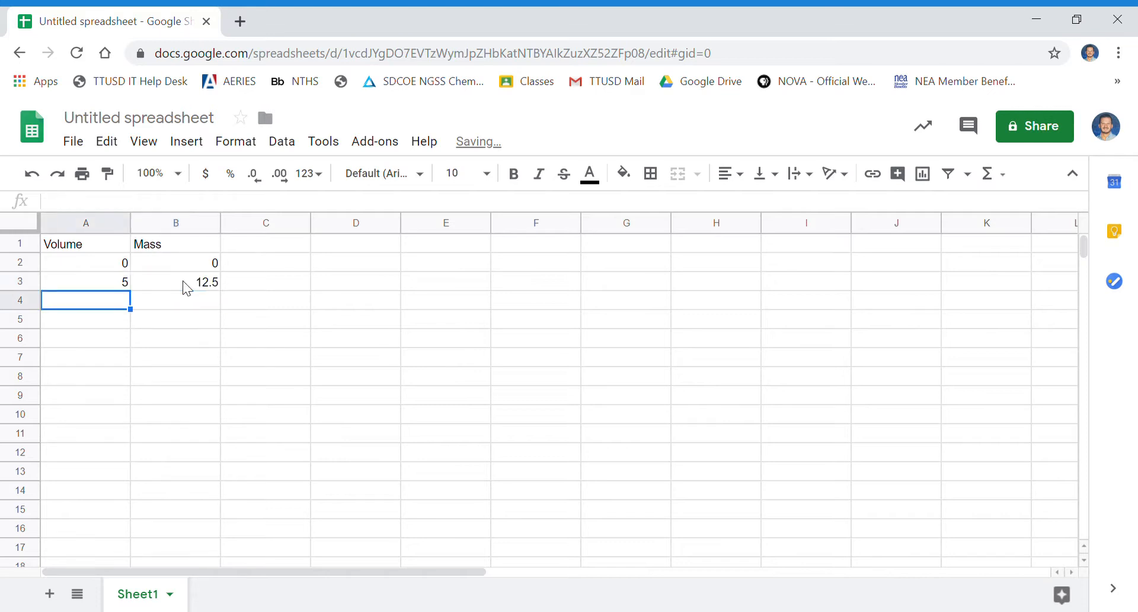
Enter volume 10 with mass 25 in row 4, and volume 15 with mass 37.5 in row 5
type("10")
key("Tab")
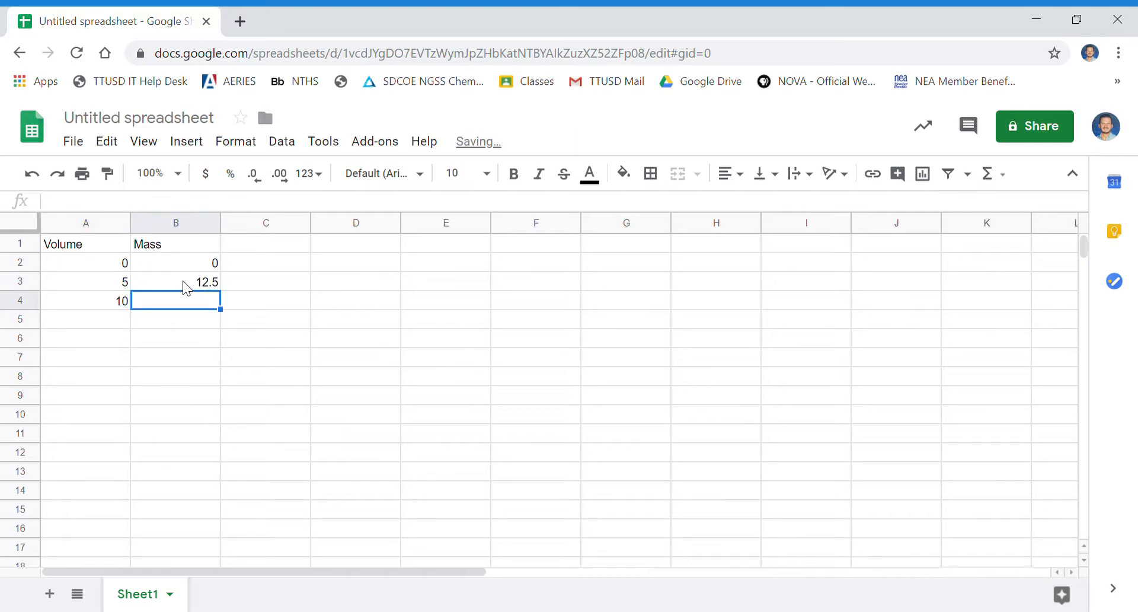
type("25")
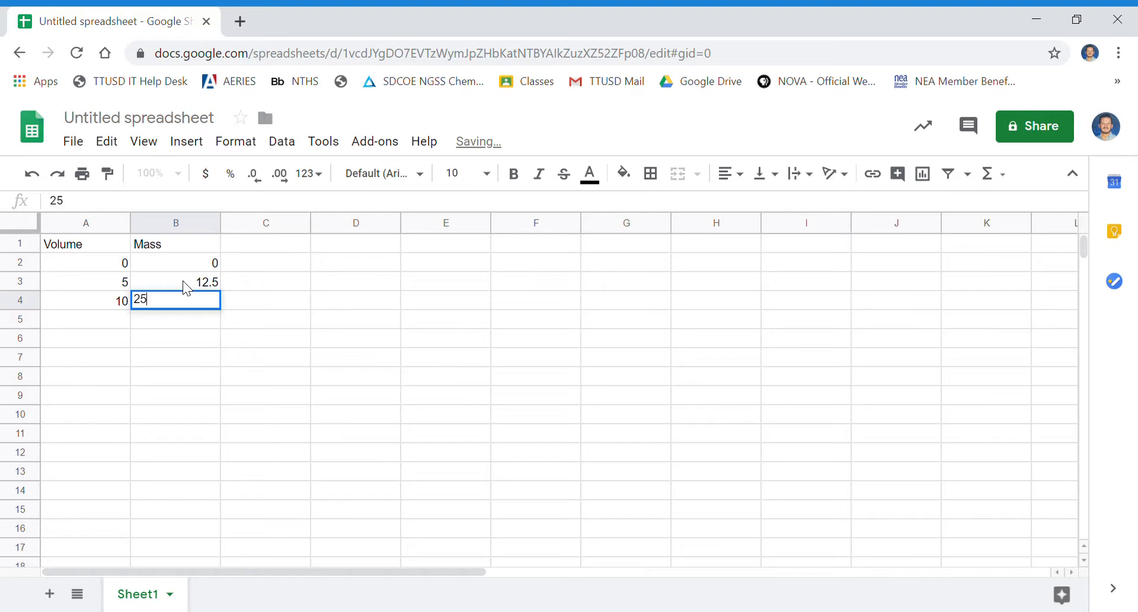
key("Return")
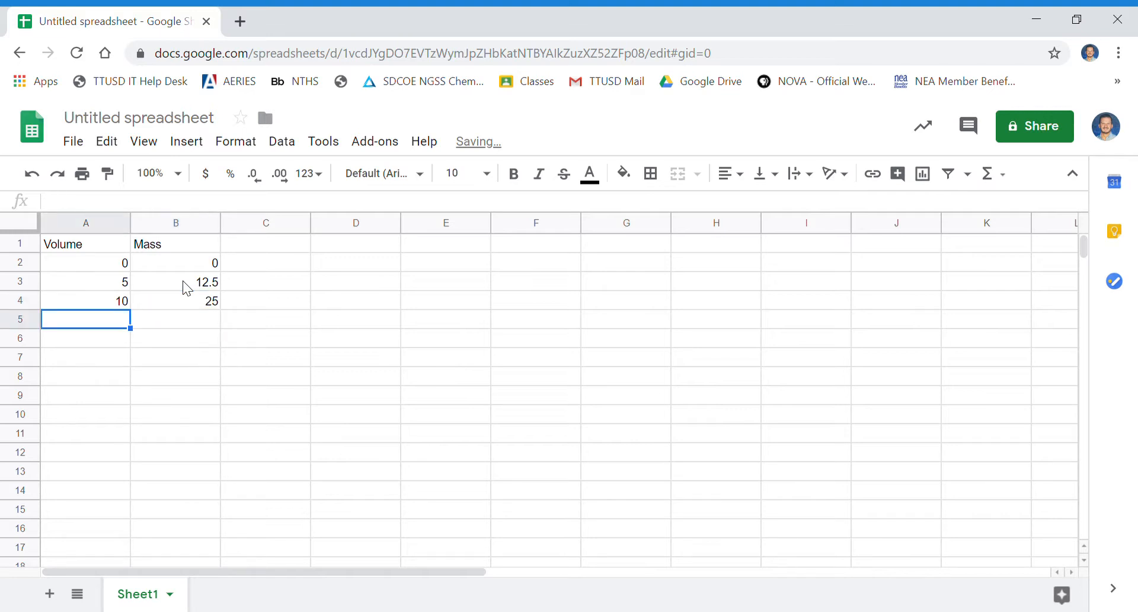
type("15")
key("Tab")
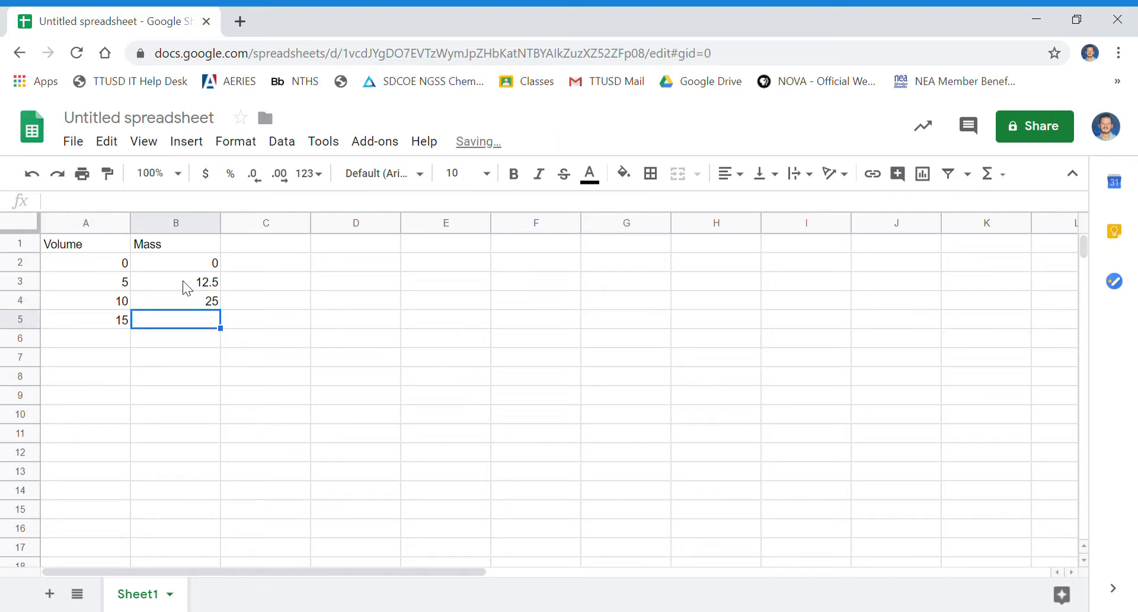
type("37.5")
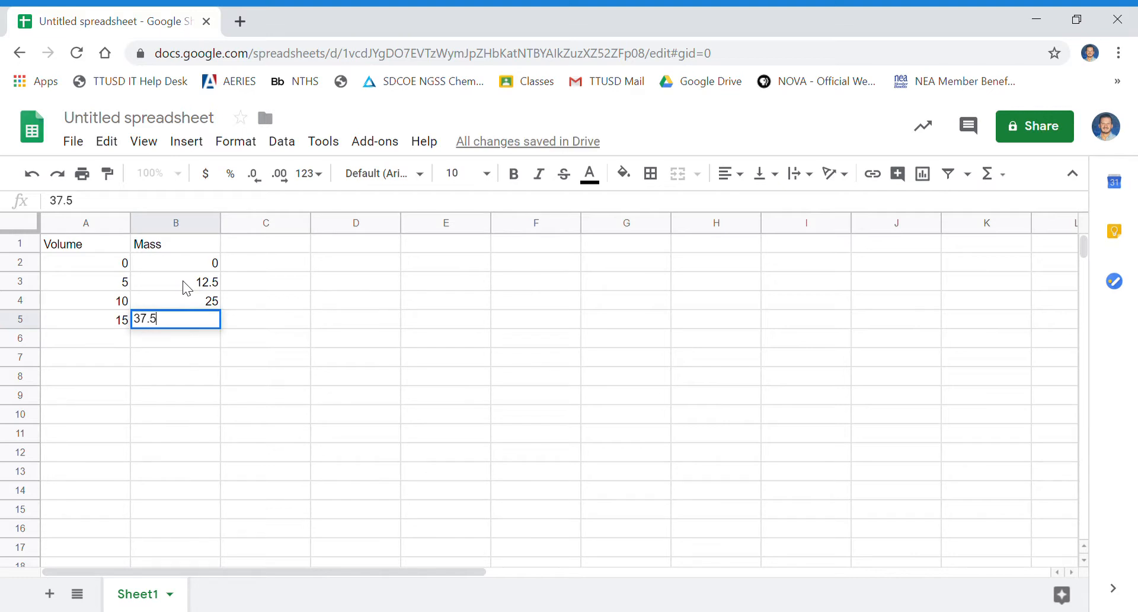
key("Return")
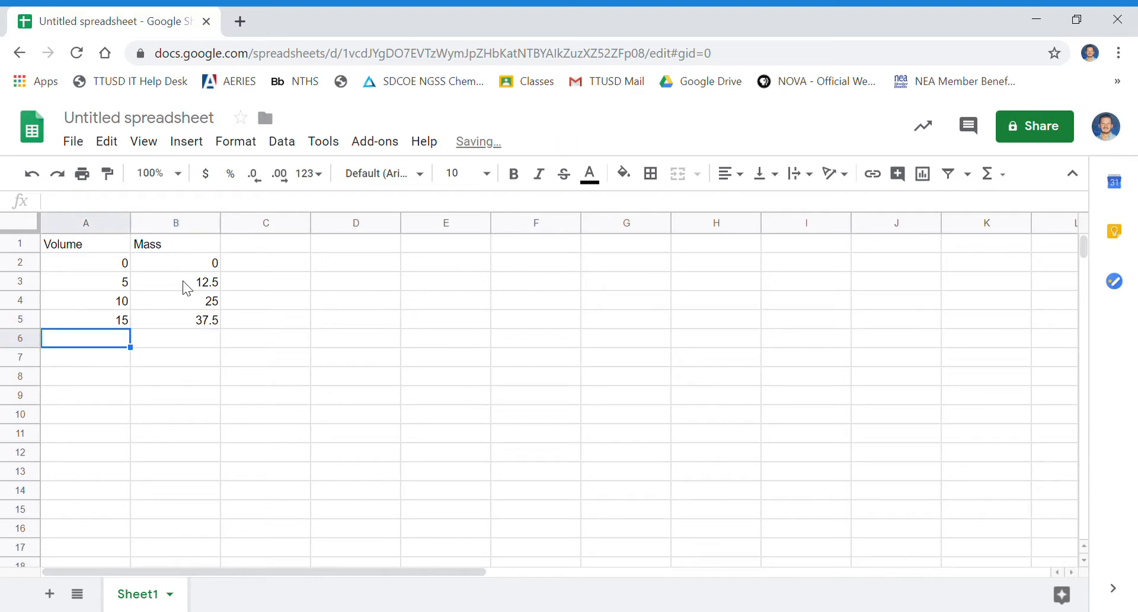
Enter volume 20 with mass 50 in row 6, and volume 25 with mass 62.5 in row 7
type("20")
key("Tab")
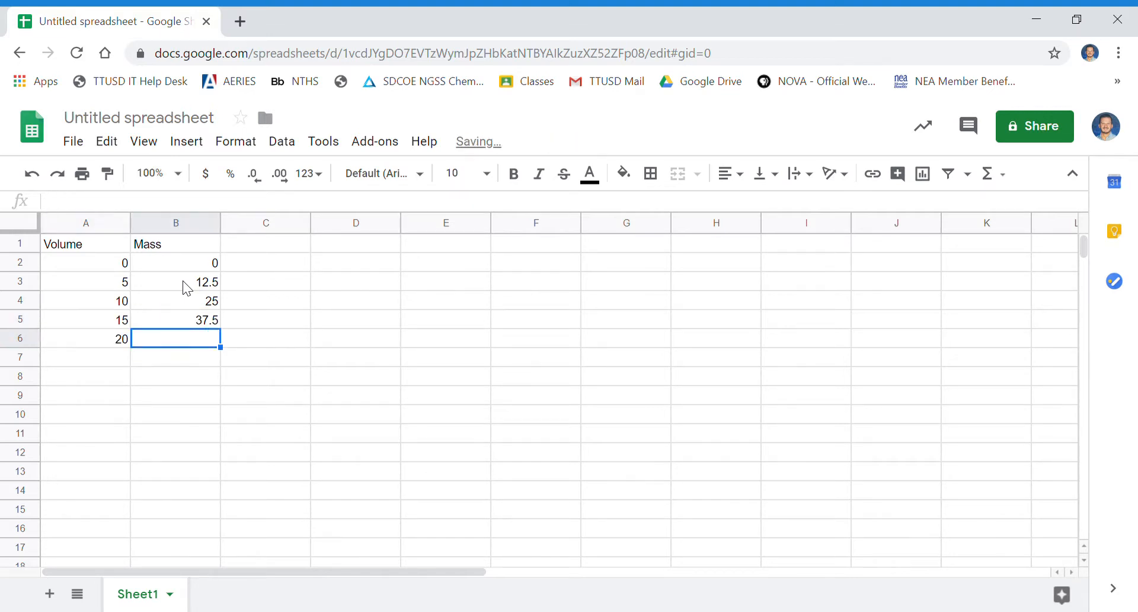
type("50")
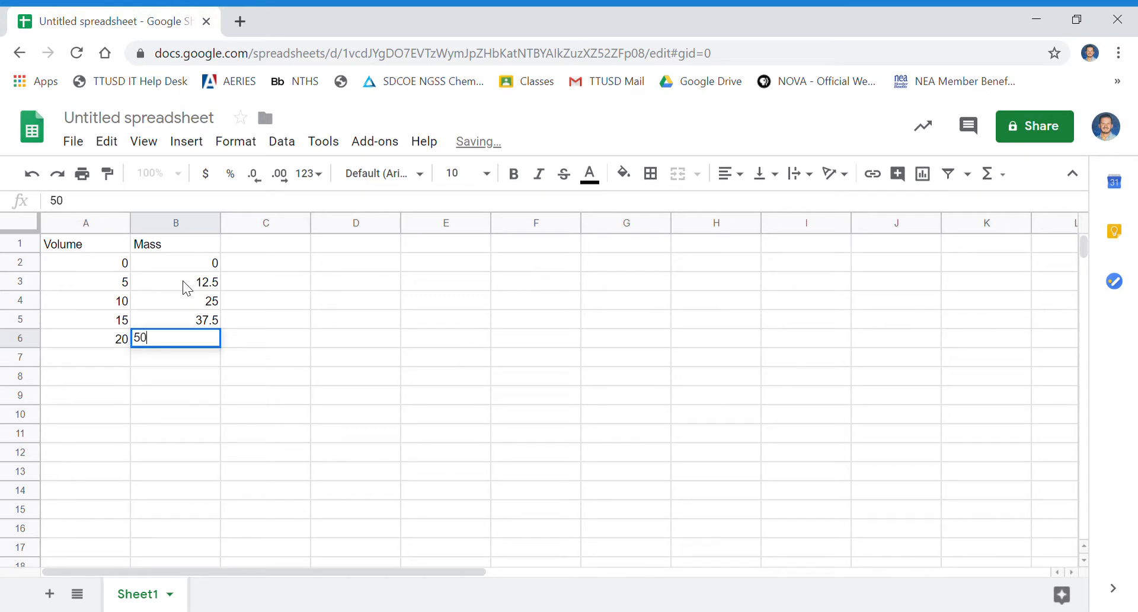
key("Return")
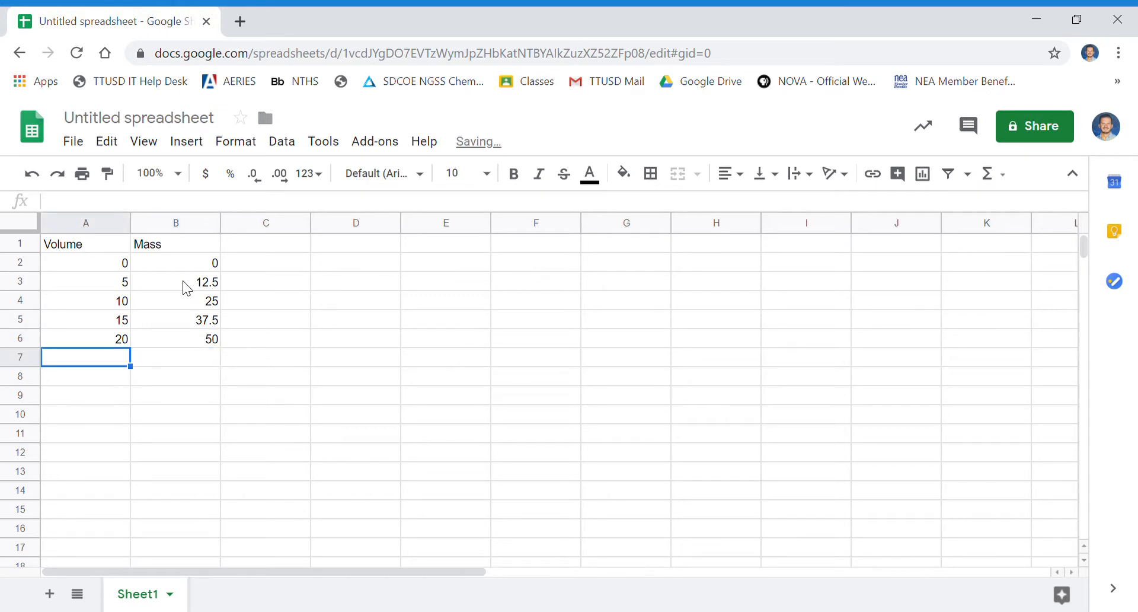
type("25")
key("Tab")
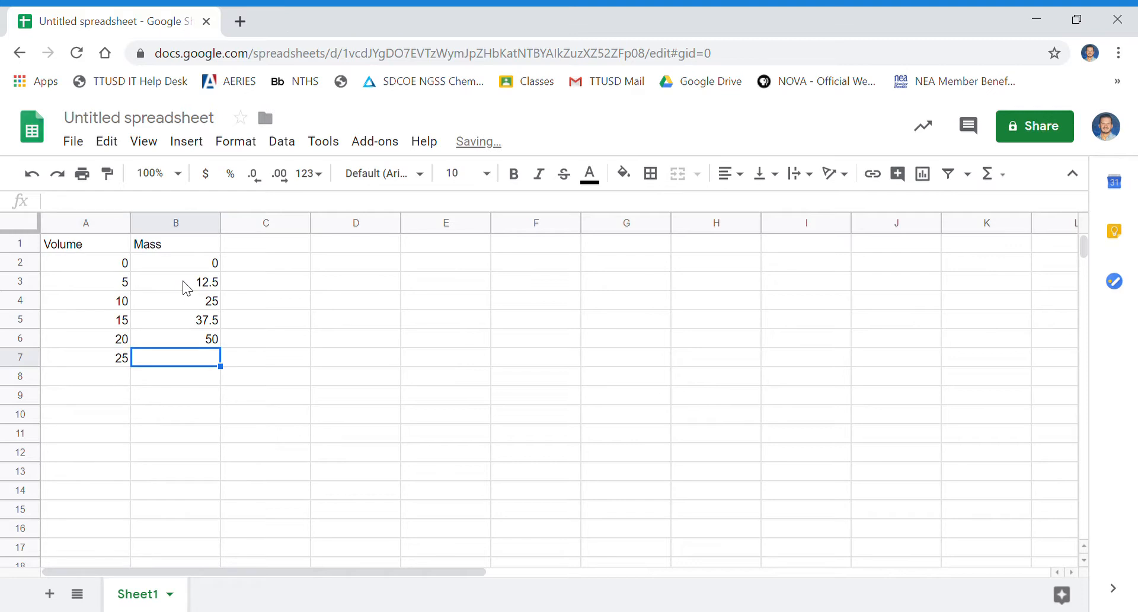
type("62.5")
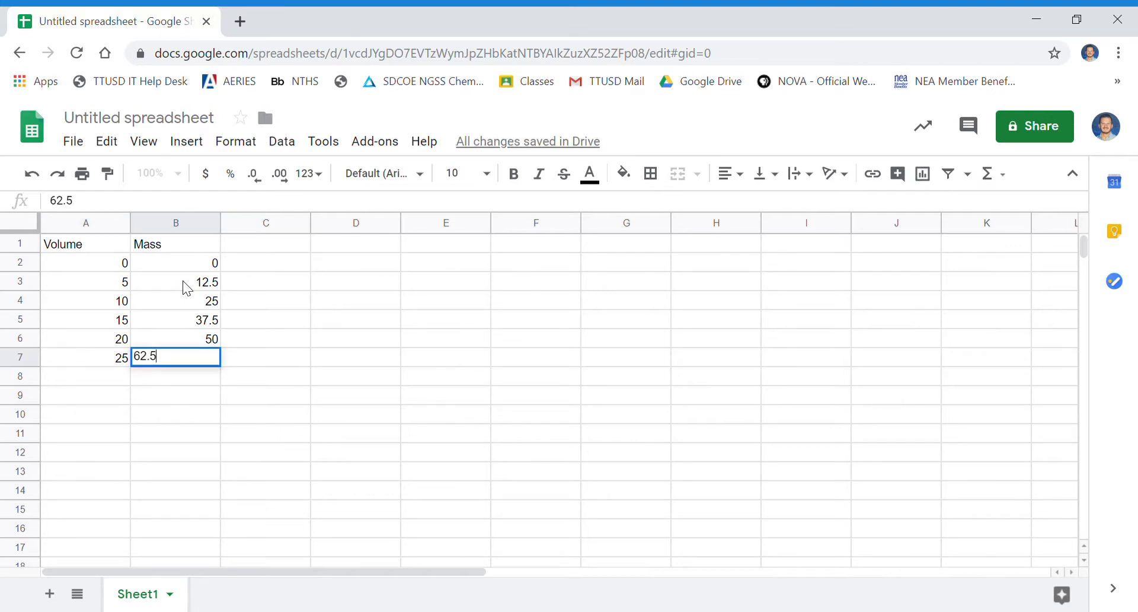
key("Return")
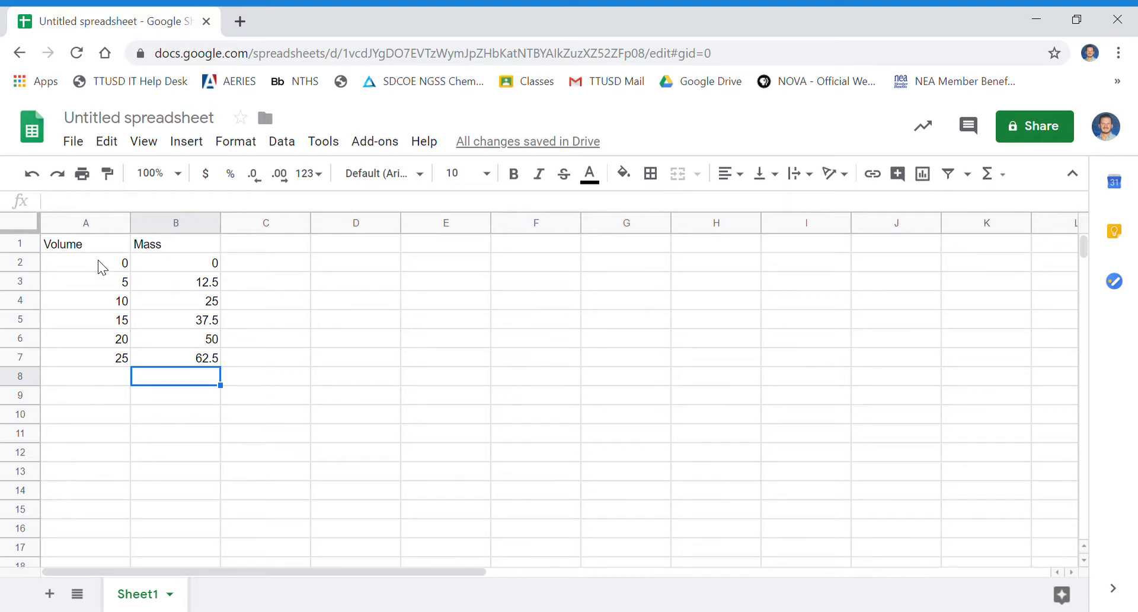
Insert a chart based on the volume and mass values in A2:B7
left_click_drag(98, 259, 180, 354)
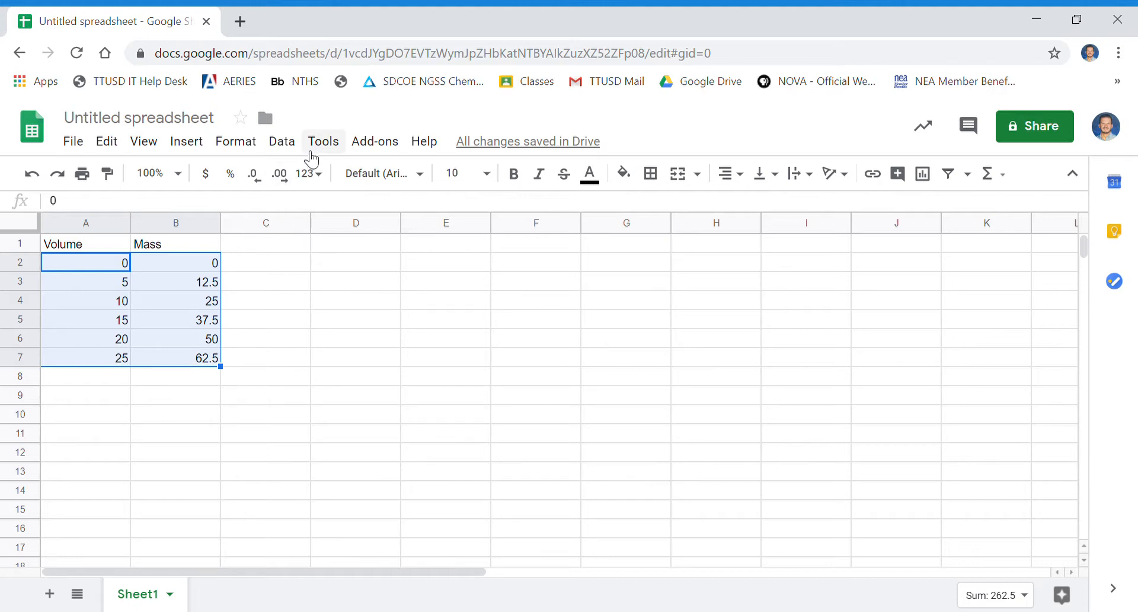
left_click(208, 143)
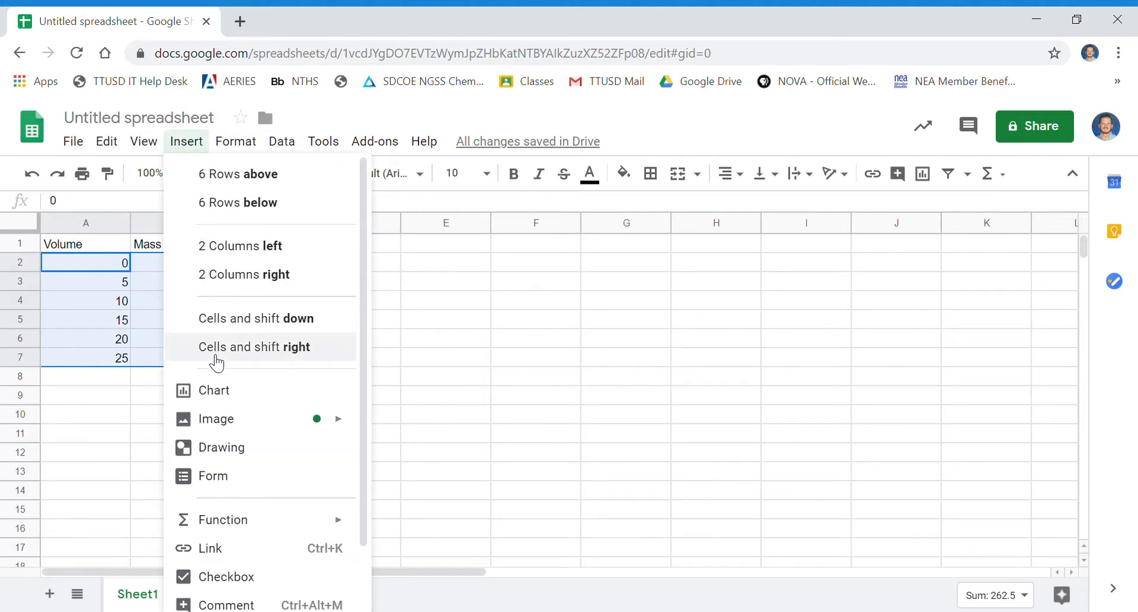
left_click(220, 392)
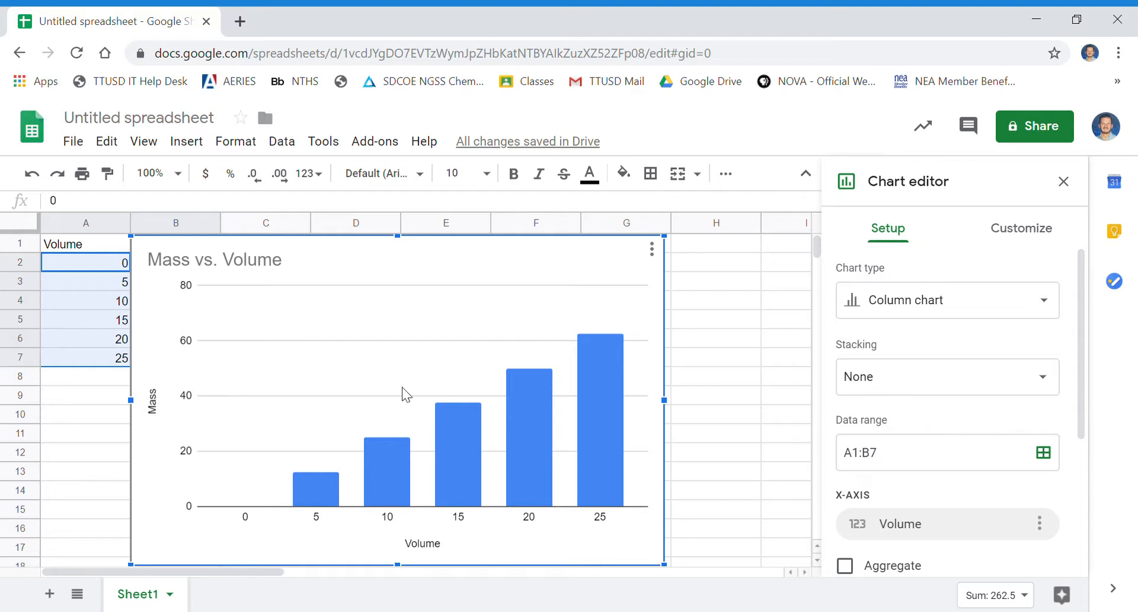
Change the chart type of the Mass vs. Volume chart to a scatter chart
left_click(1006, 305)
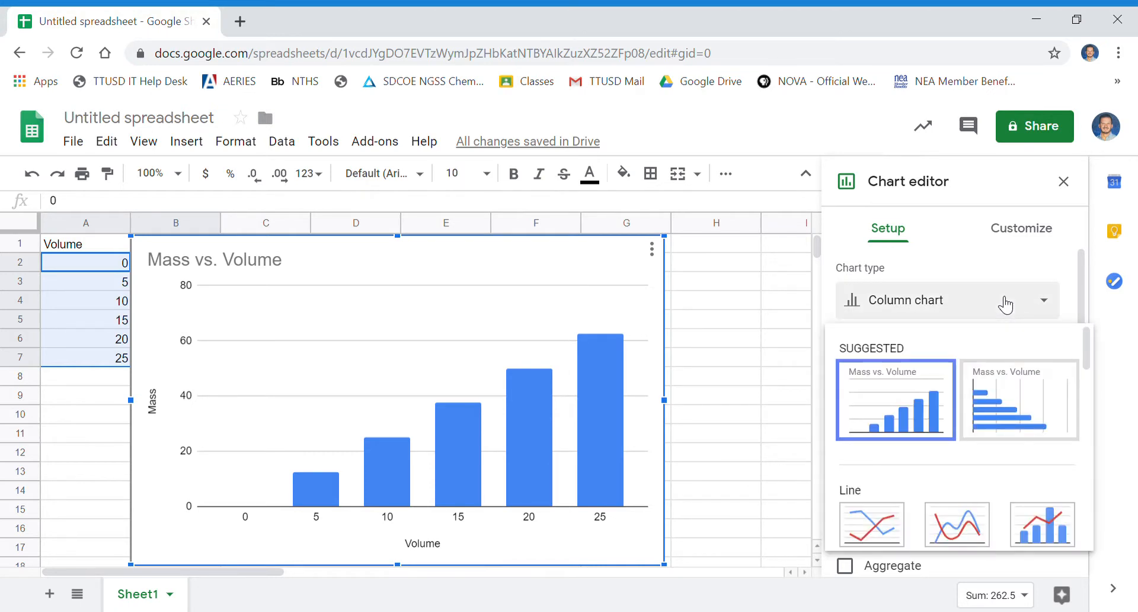
scroll(981, 415, "down", 5)
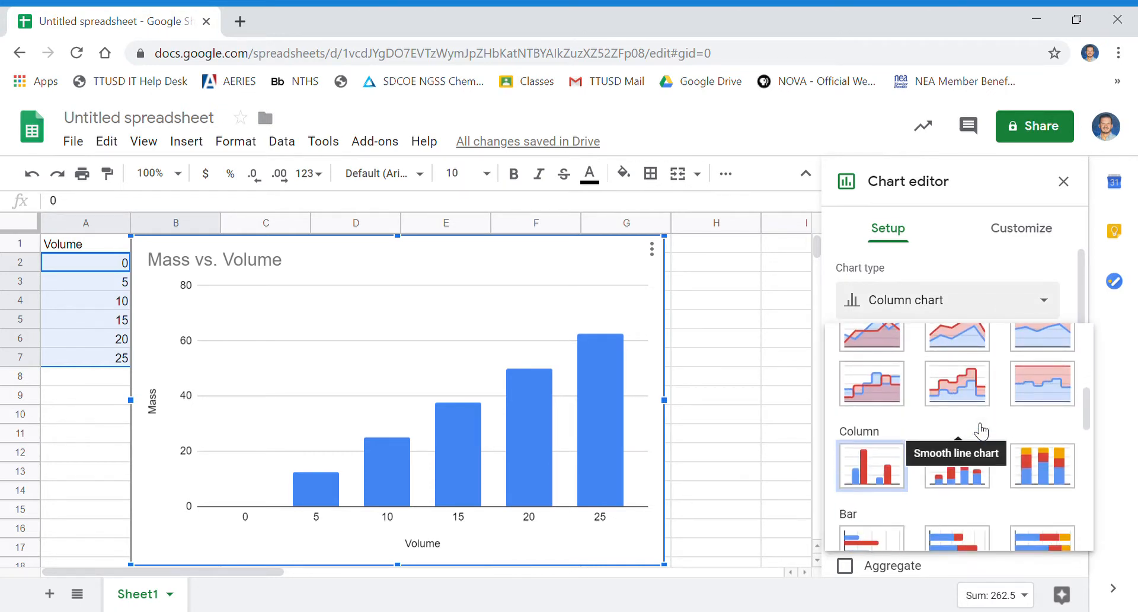
scroll(979, 430, "down", 3)
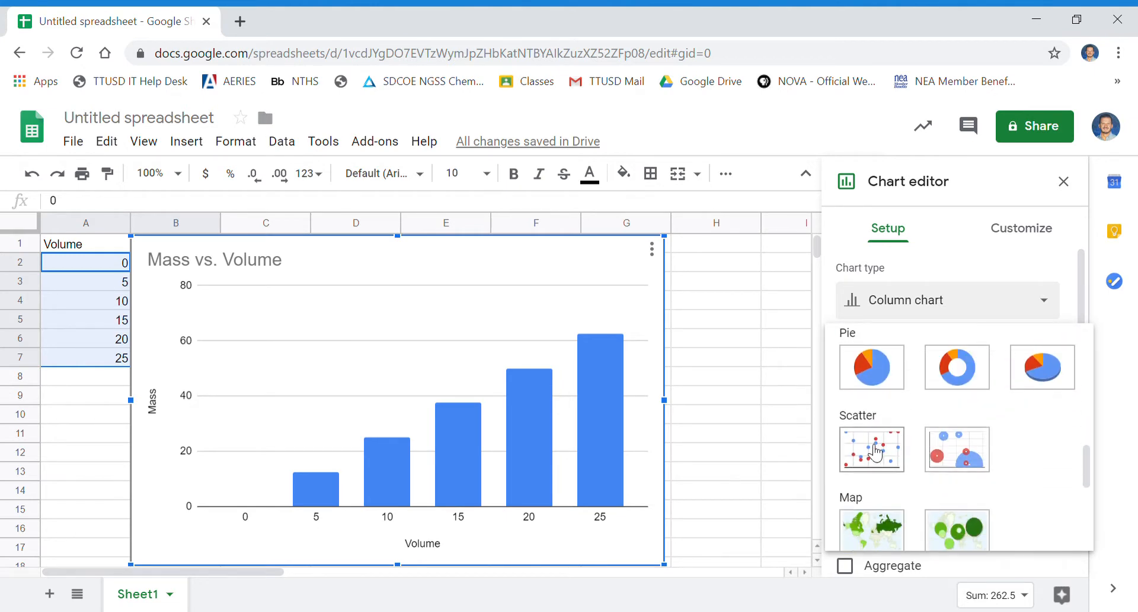
left_click(863, 452)
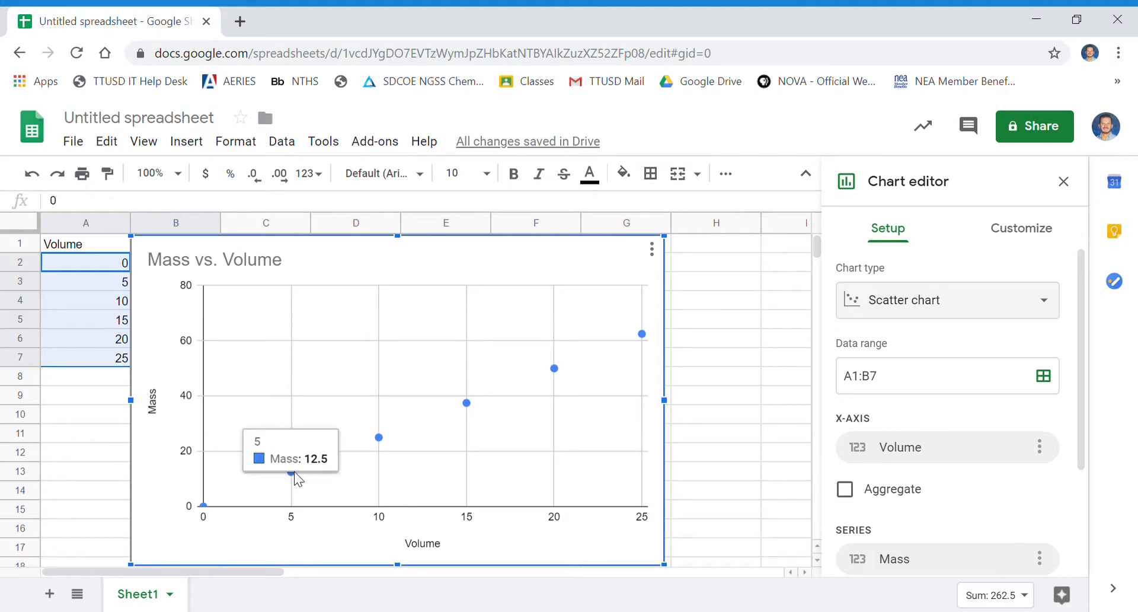
mouse_move(475, 407)
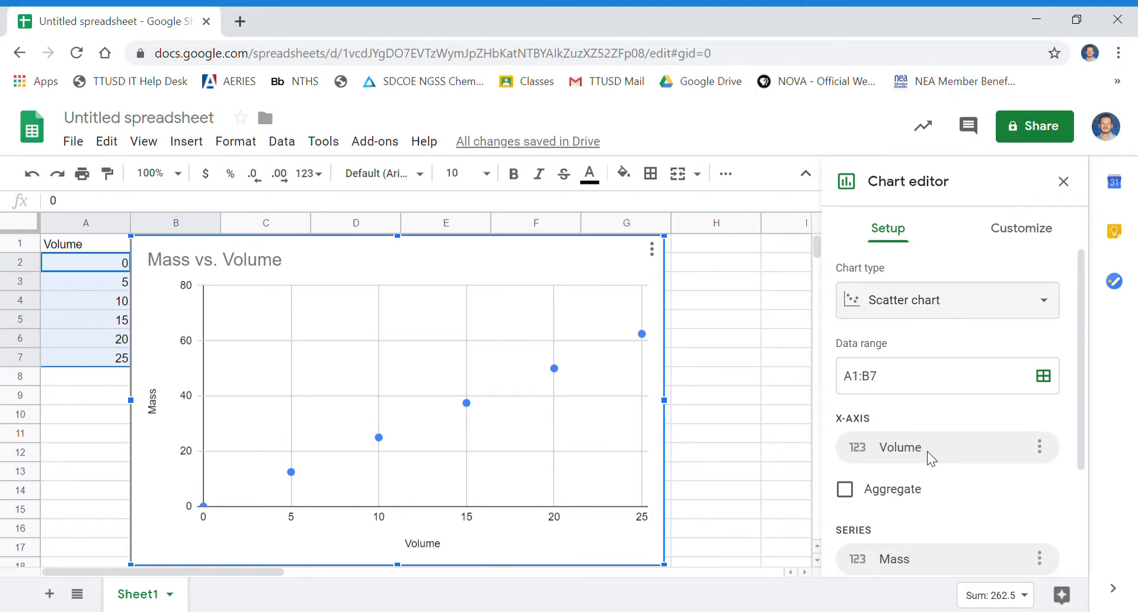
Add a trendline to the data series of the Mass vs. Volume scatter chart
scroll(932, 458, "down", 3)
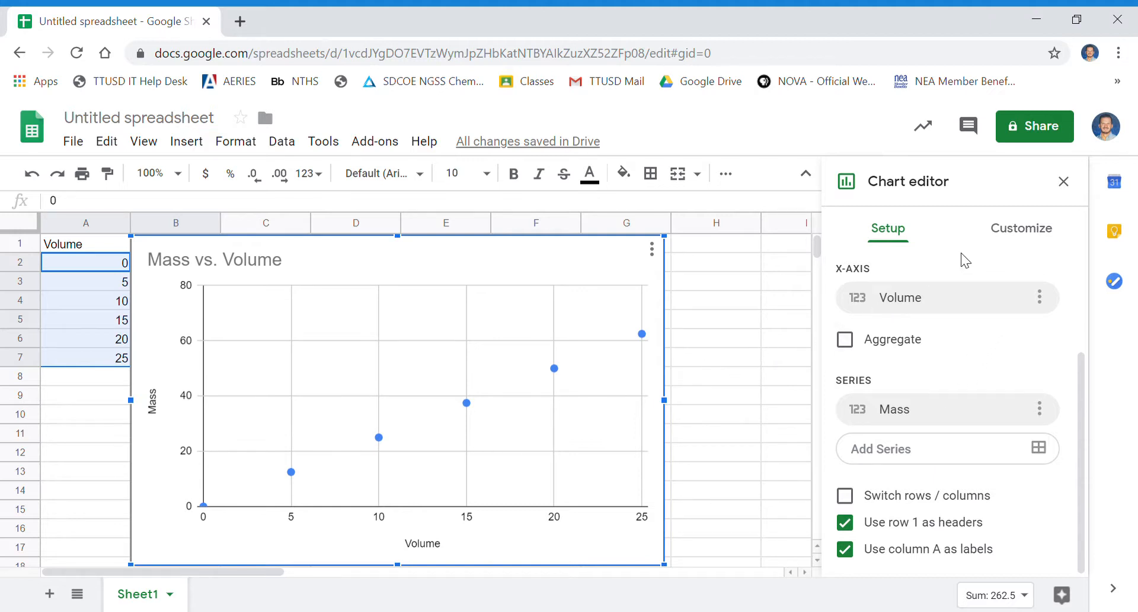
left_click(1012, 235)
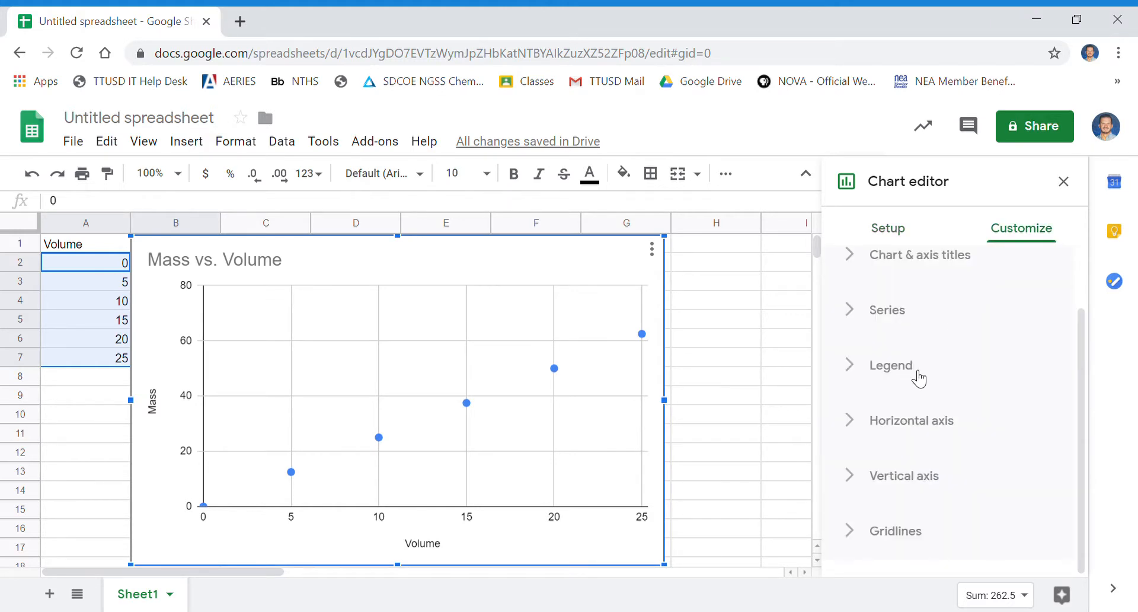
left_click(892, 319)
scroll(967, 506, "down", 2)
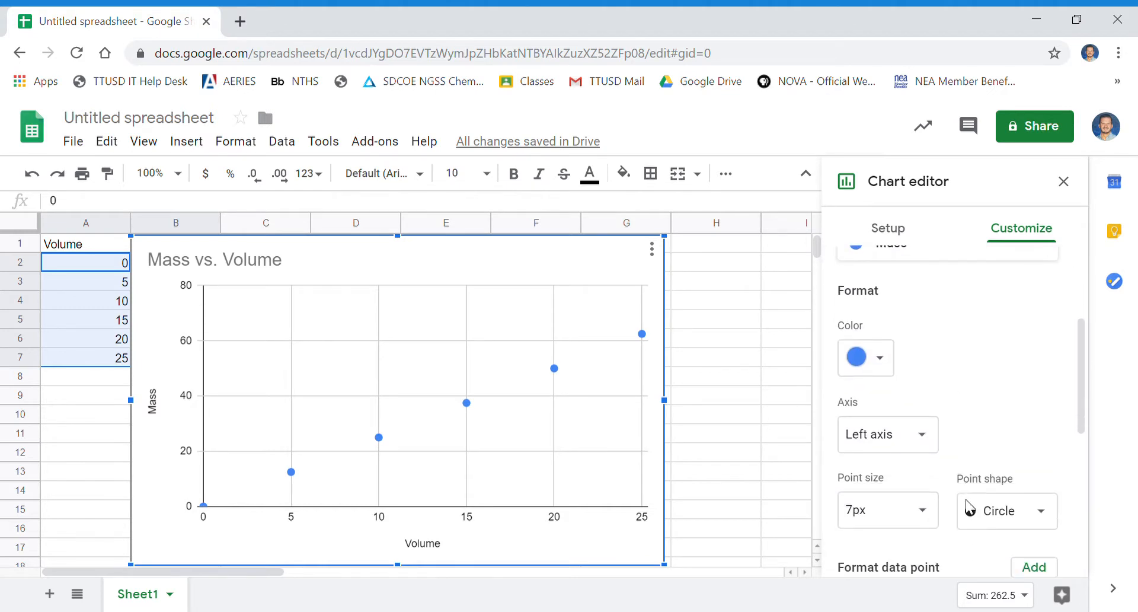
scroll(972, 506, "down", 1)
scroll(973, 507, "down", 2)
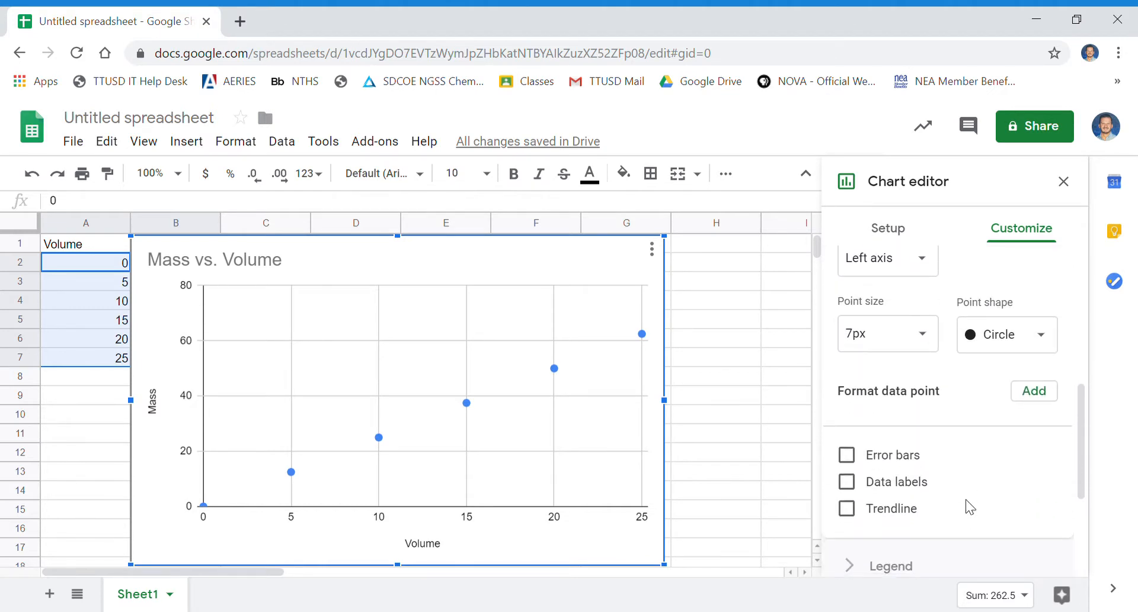
left_click(848, 502)
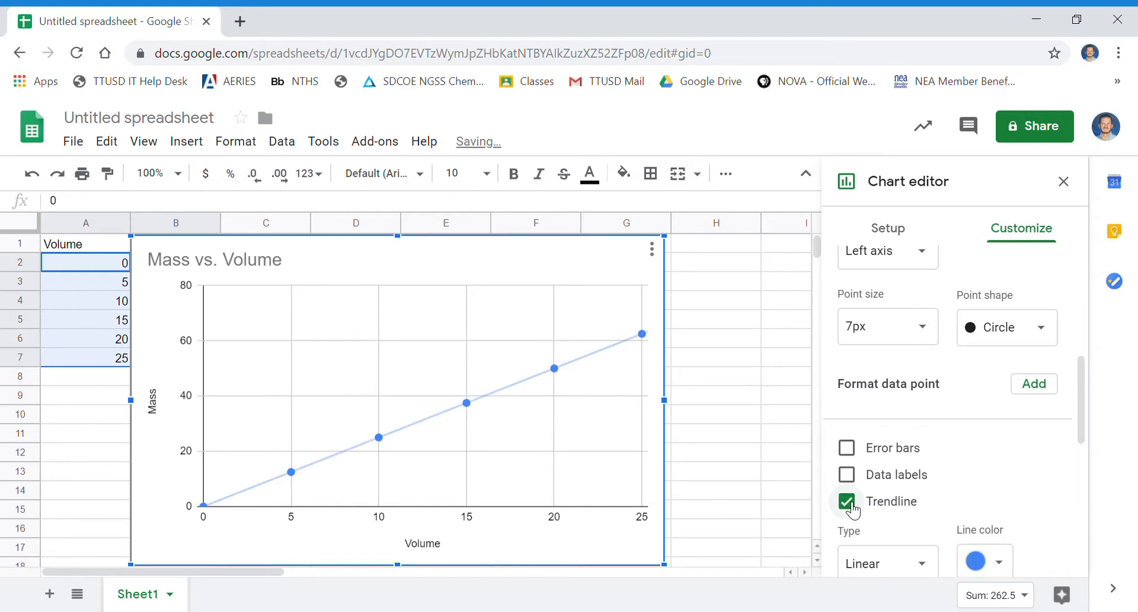
scroll(998, 495, "down", 1)
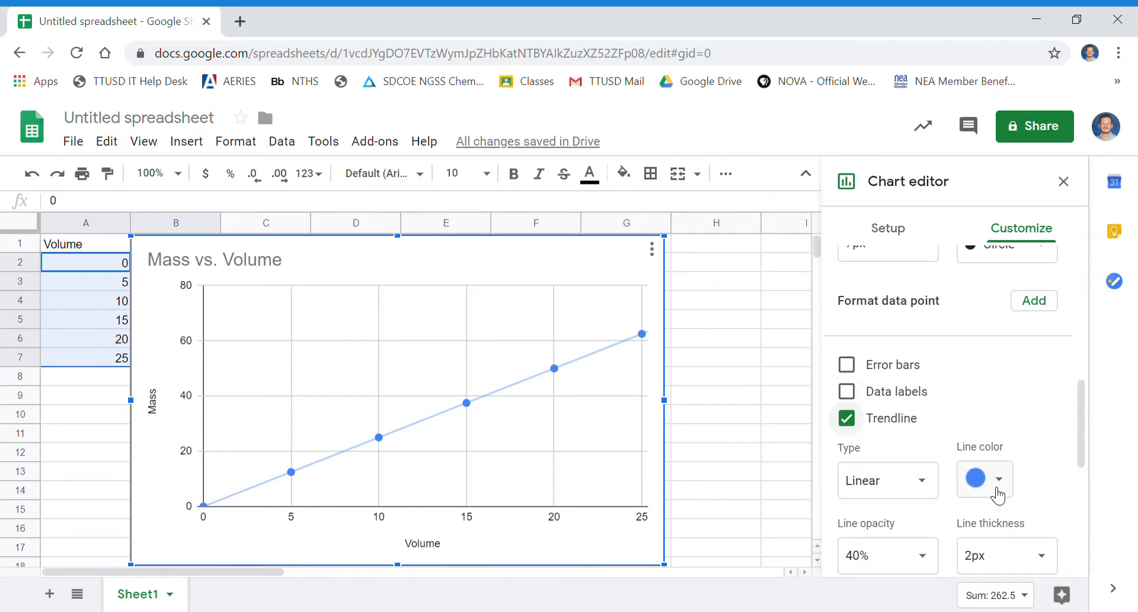
Set the trendline's label to Use Equation so the legend shows the line's equation
scroll(996, 489, "down", 1)
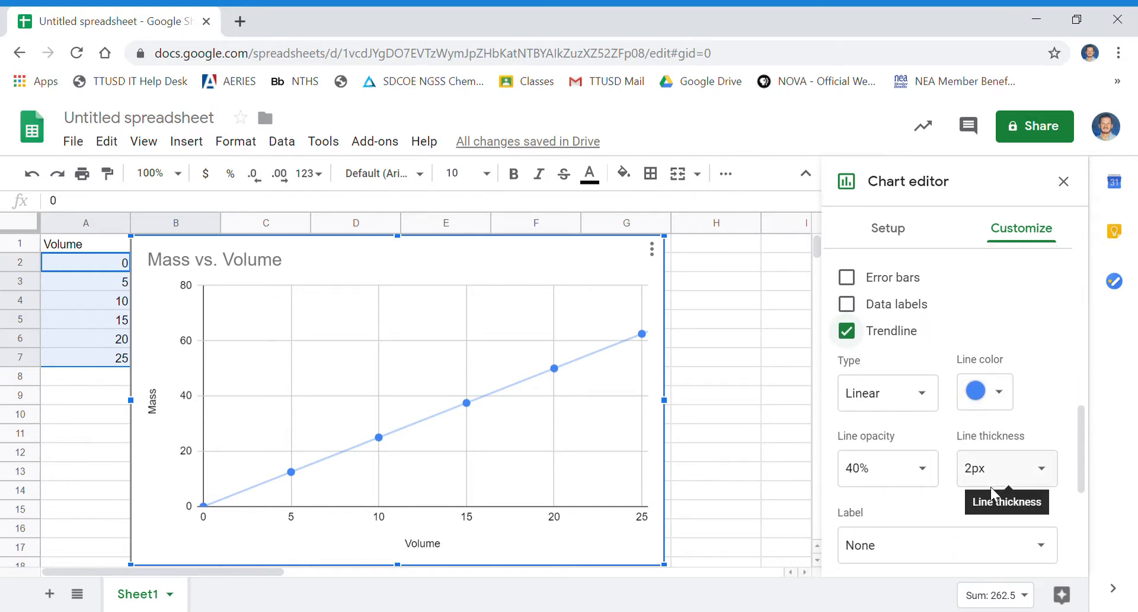
scroll(993, 489, "down", 1)
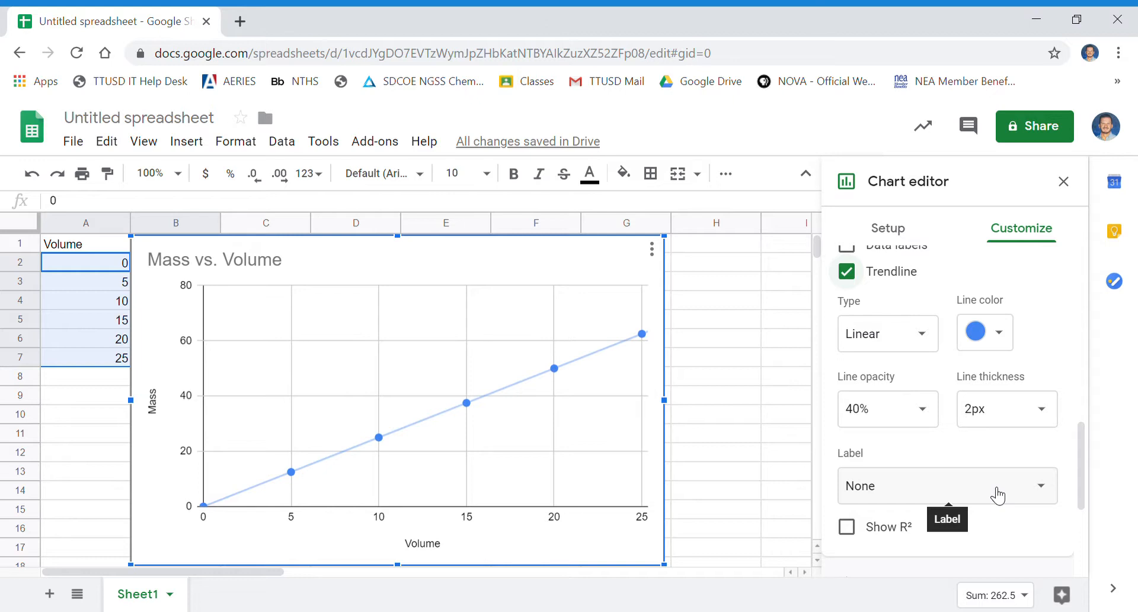
left_click(998, 494)
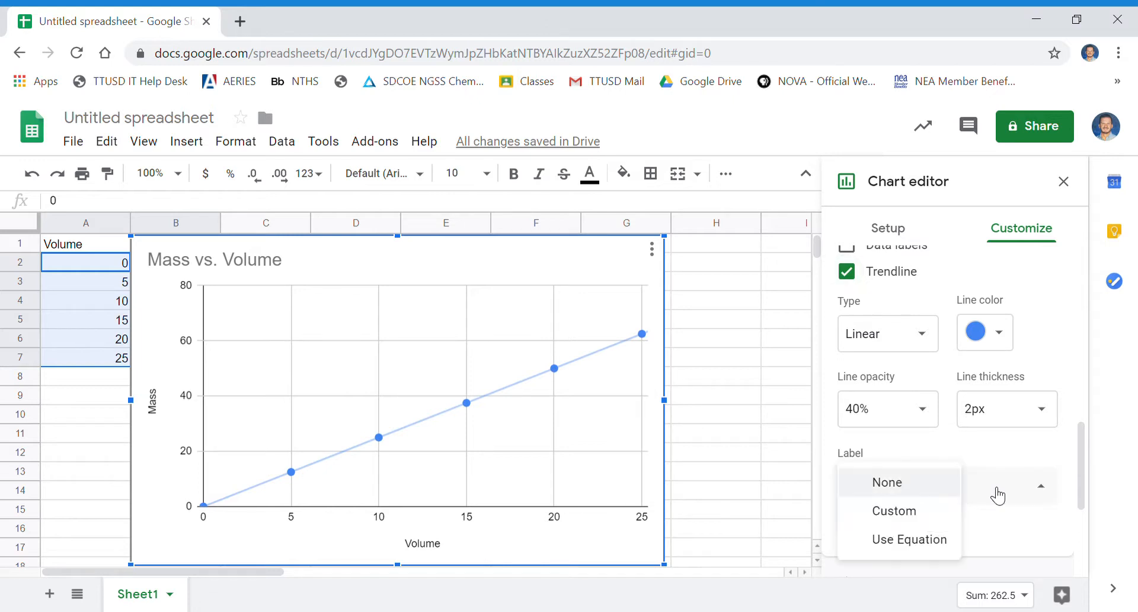
left_click(919, 539)
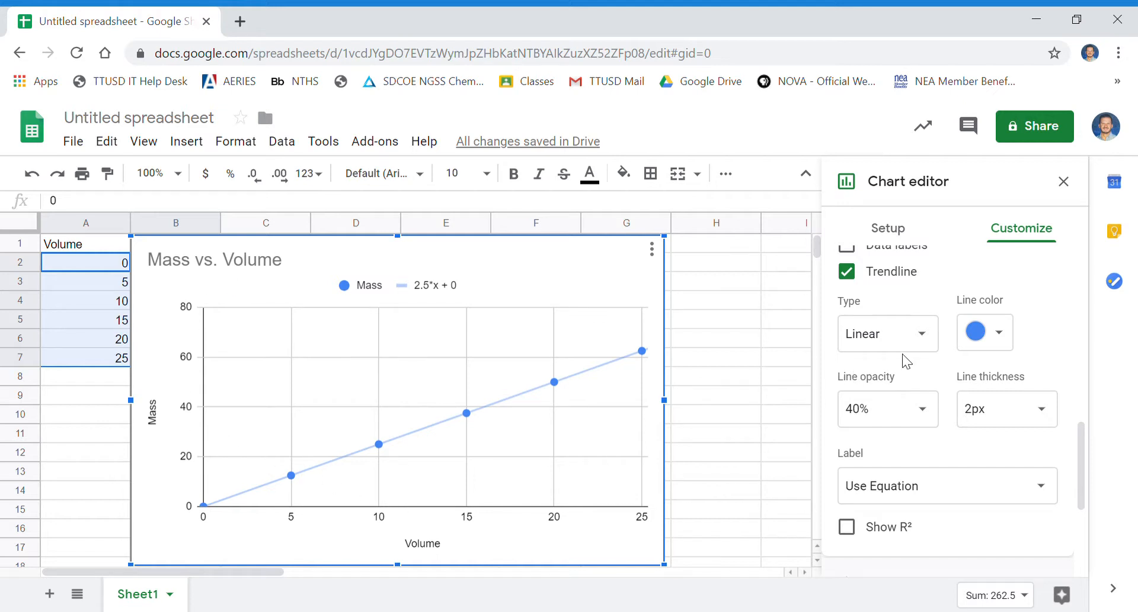
Change the chart title text to "Mass and Volume of Post 1983 Pennies"
scroll(906, 359, "up", 3)
scroll(905, 359, "up", 5)
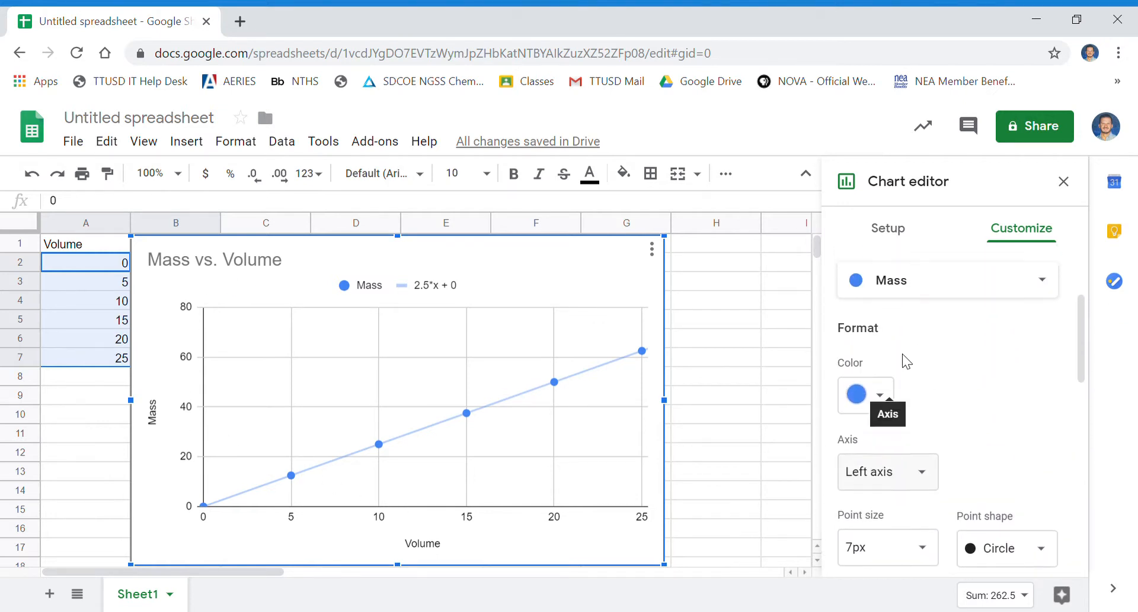
scroll(906, 360, "up", 2)
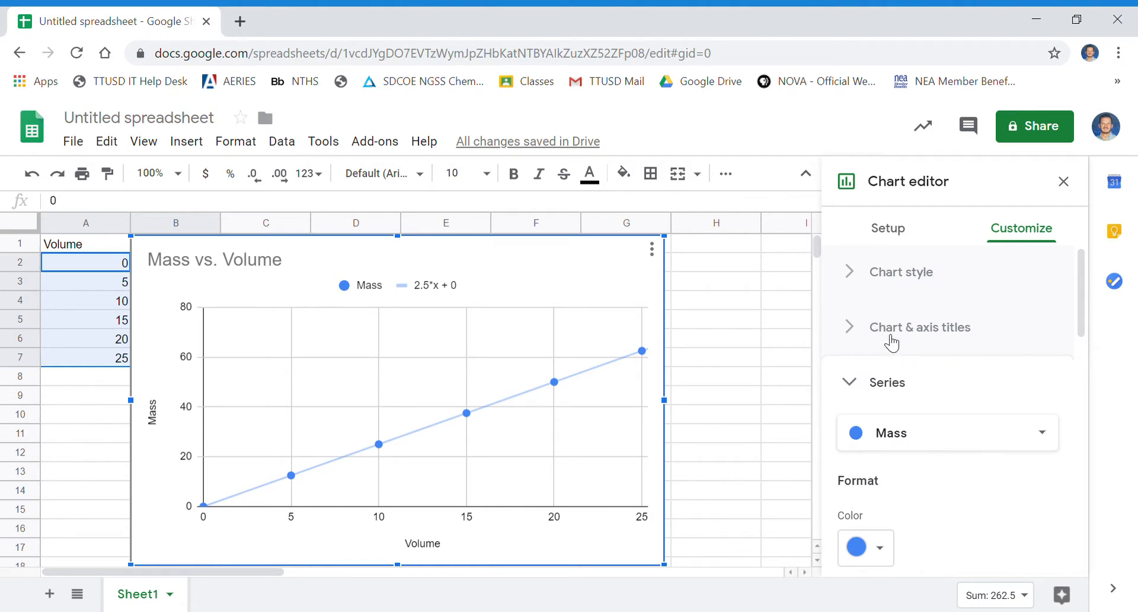
left_click(891, 342)
scroll(916, 388, "down", 2)
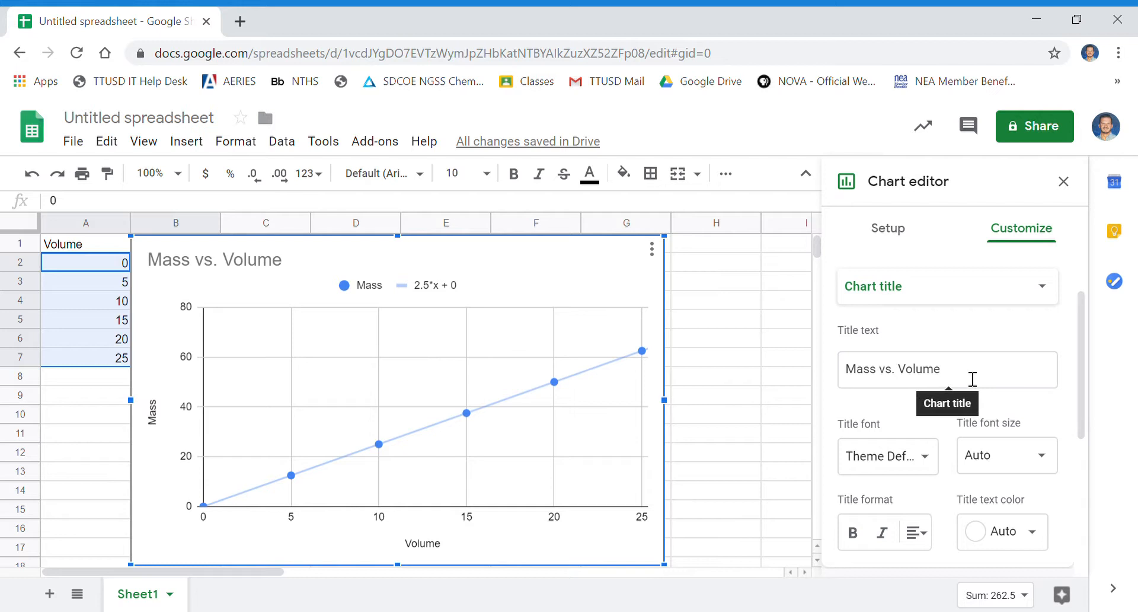
left_click_drag(973, 378, 849, 372)
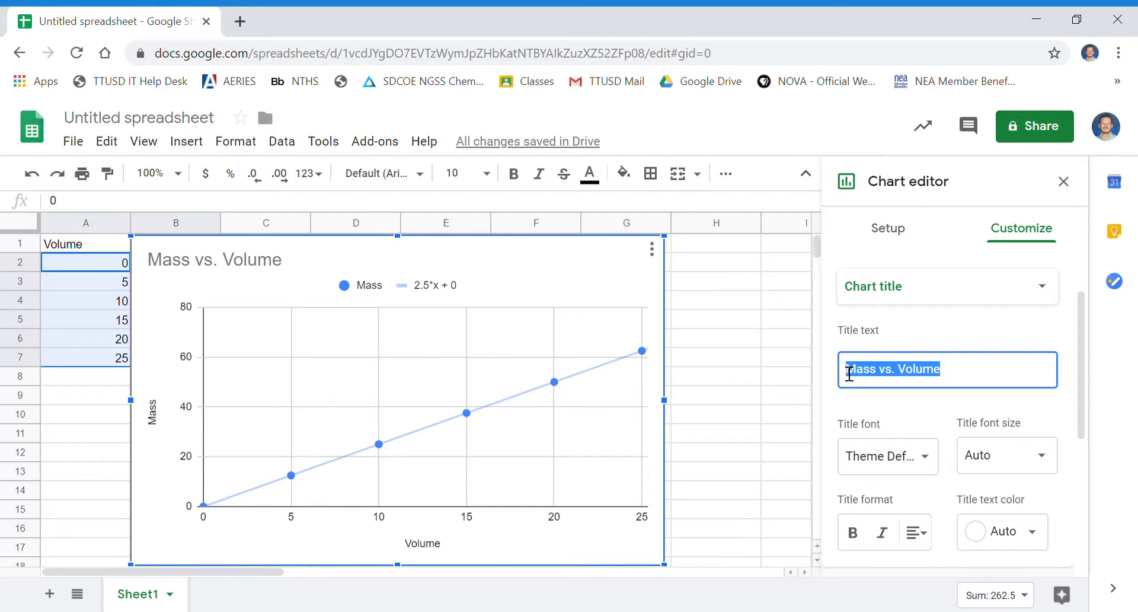
type("Mass and O")
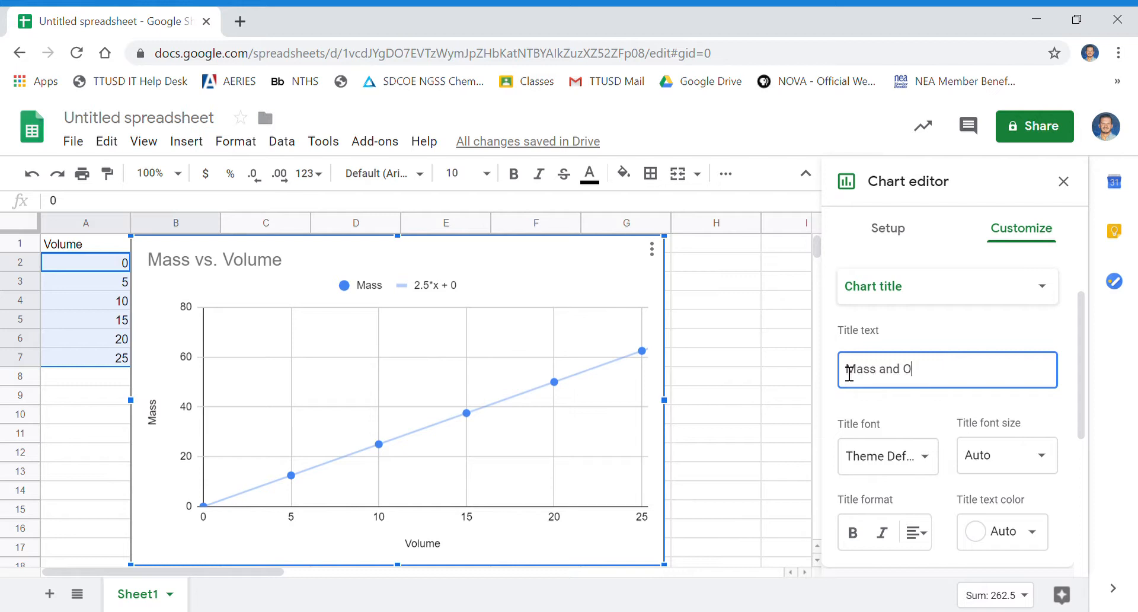
key("BackSpace")
type("Volume of Post 198")
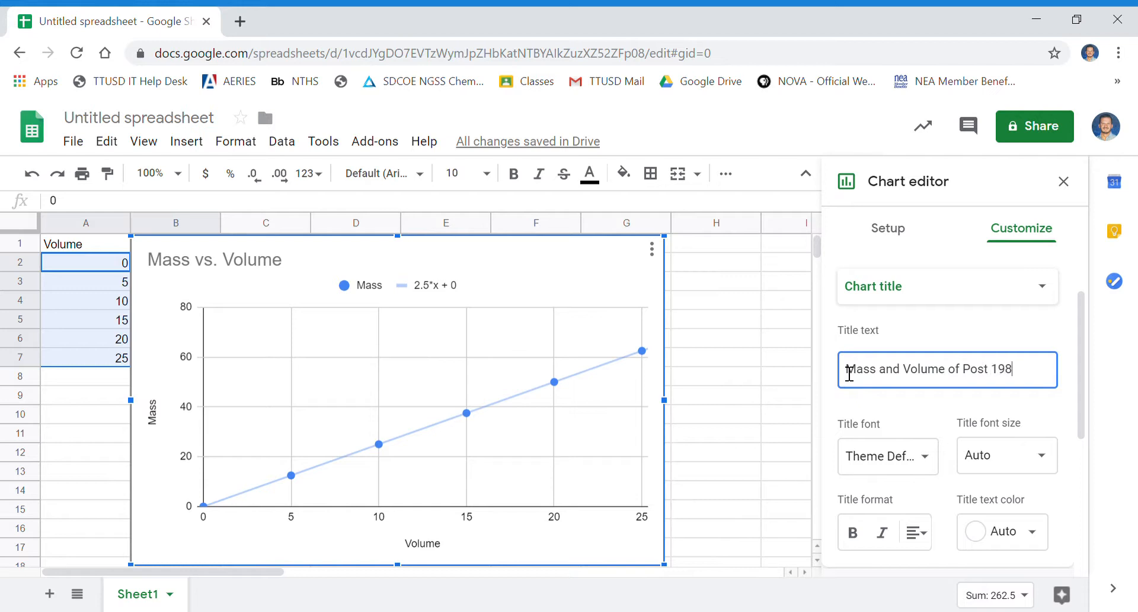
type("3 Penni")
type("es")
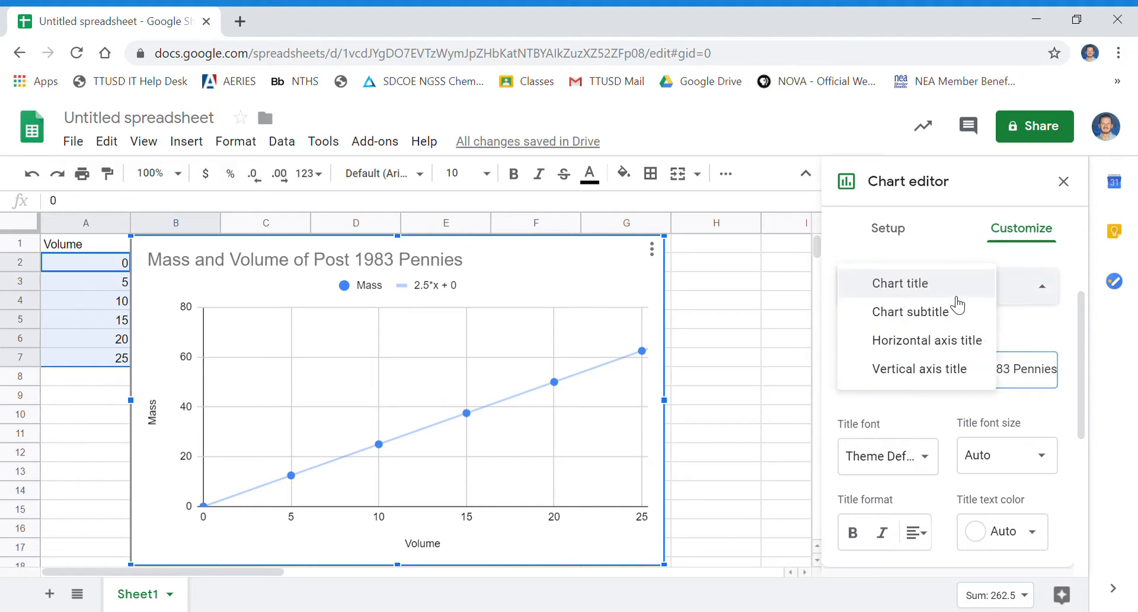
Add the unit to the horizontal axis title so that it reads "Volume (mL)"
left_click(957, 300)
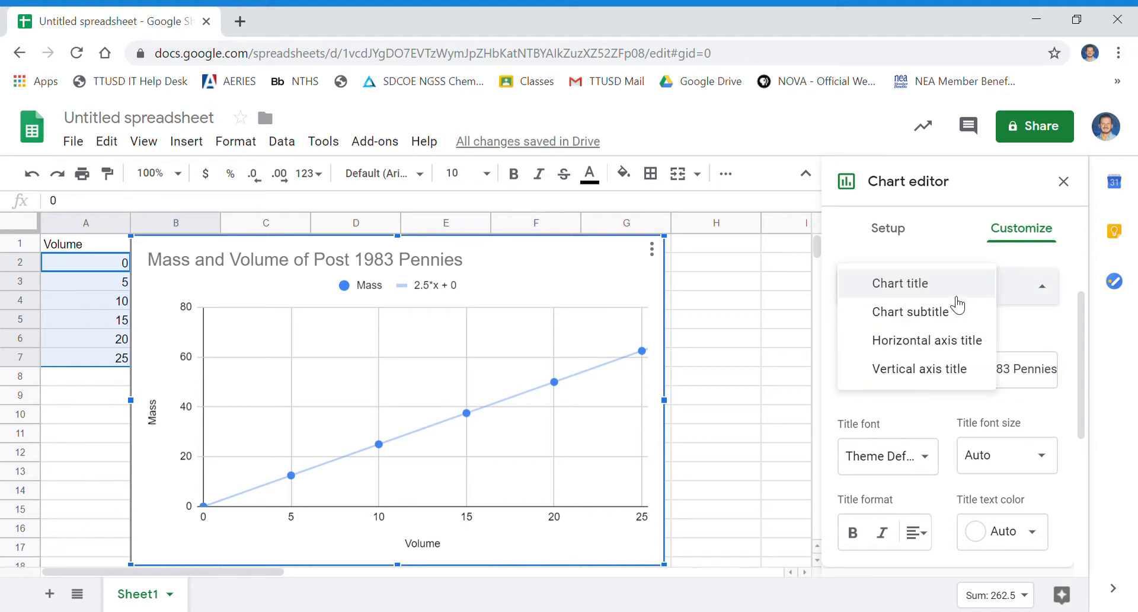
left_click(959, 341)
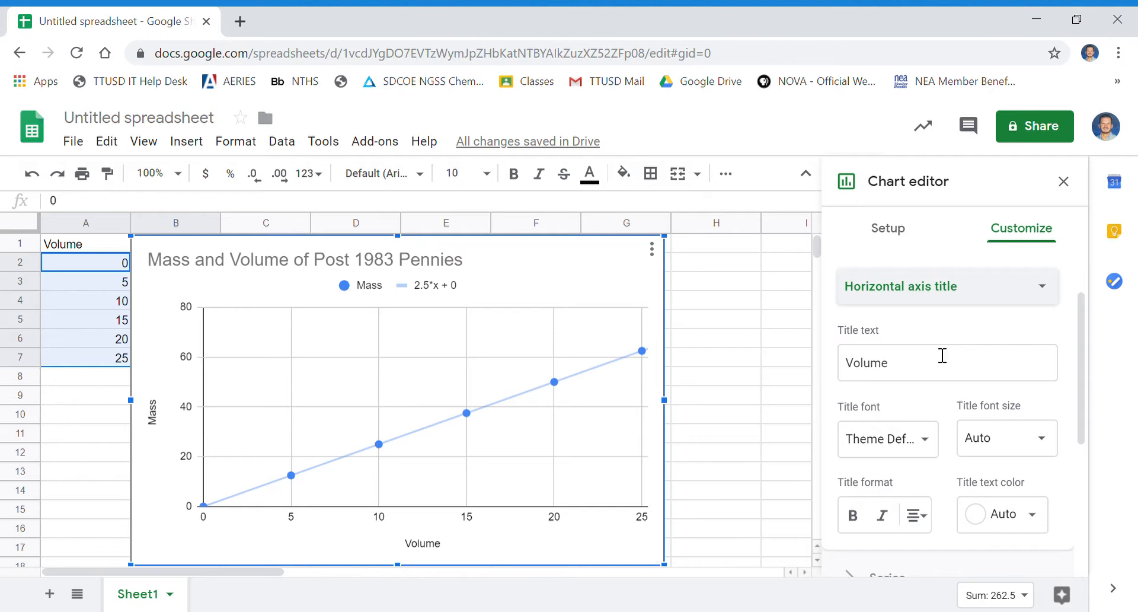
left_click(902, 375)
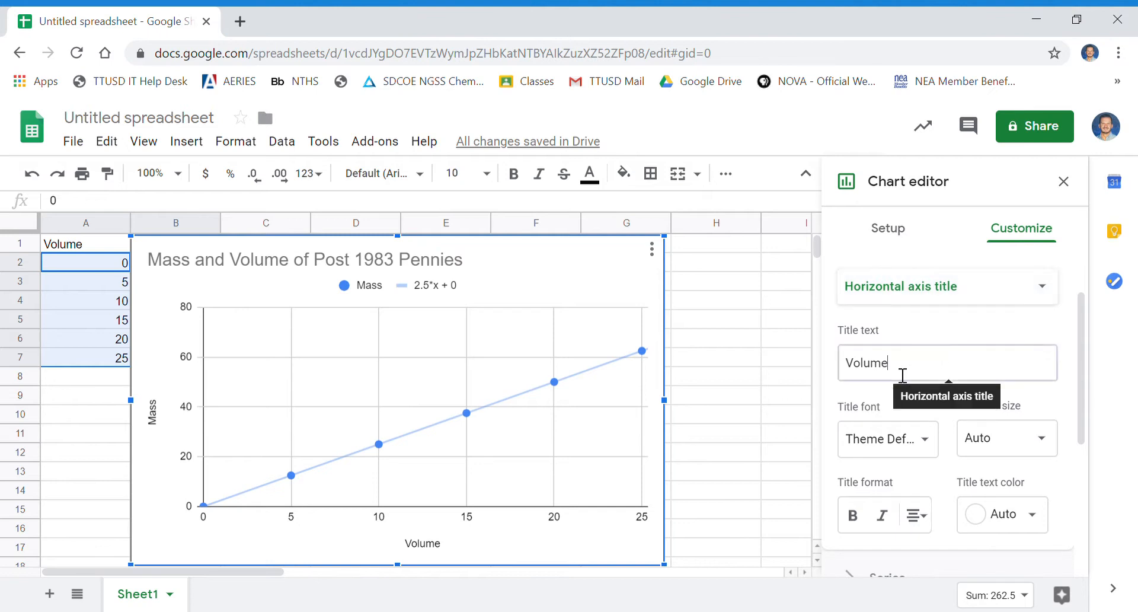
type("(mL")
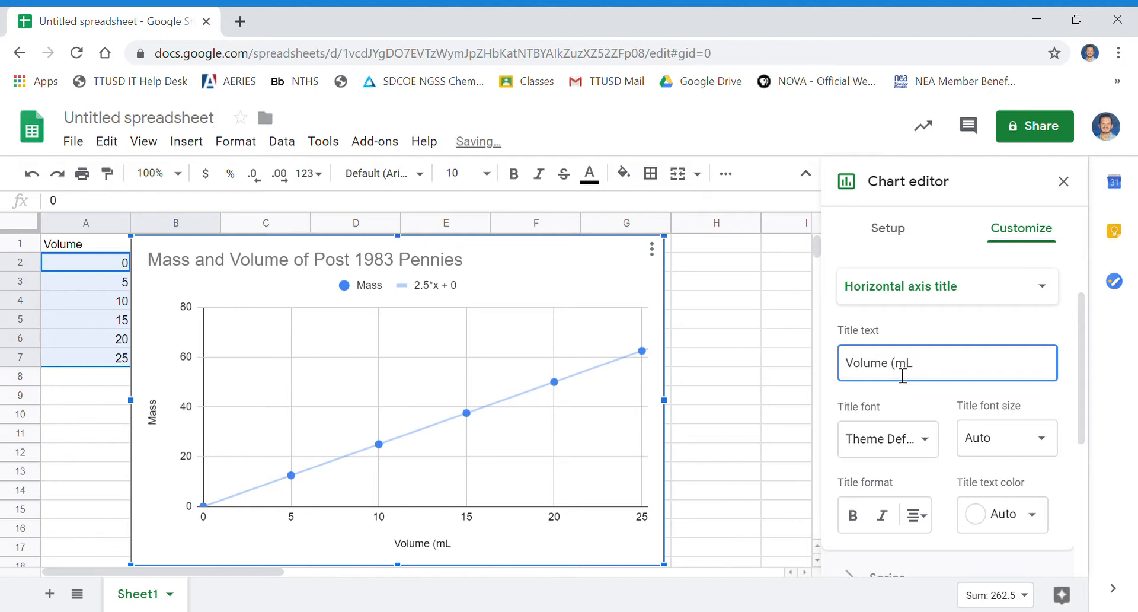
type(")")
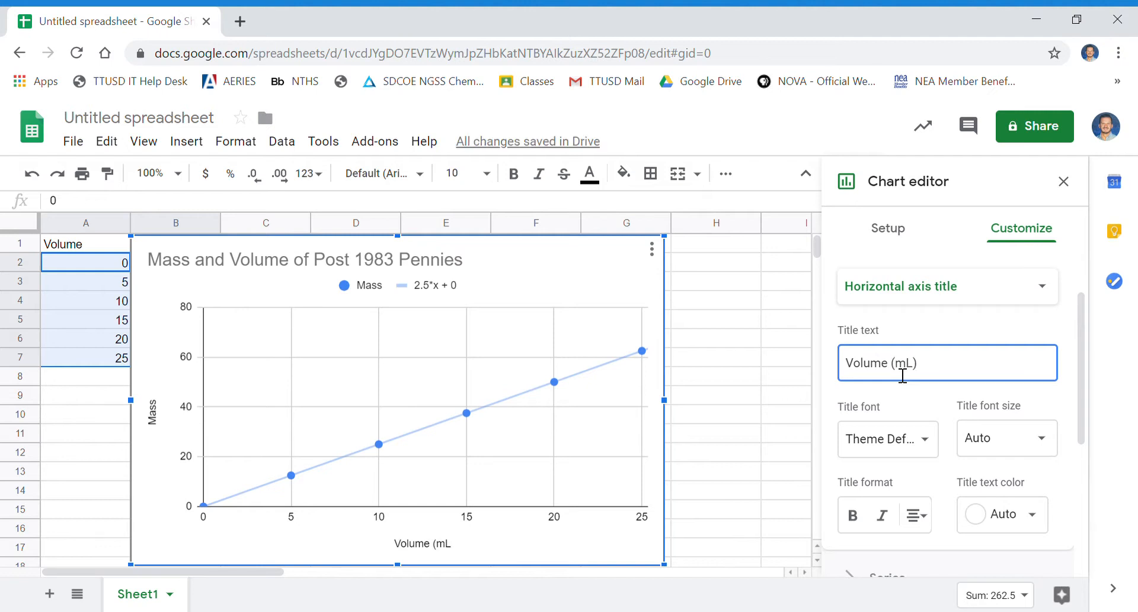
Add the unit to the vertical axis title so that it reads "Mass (g)"
left_click(1027, 292)
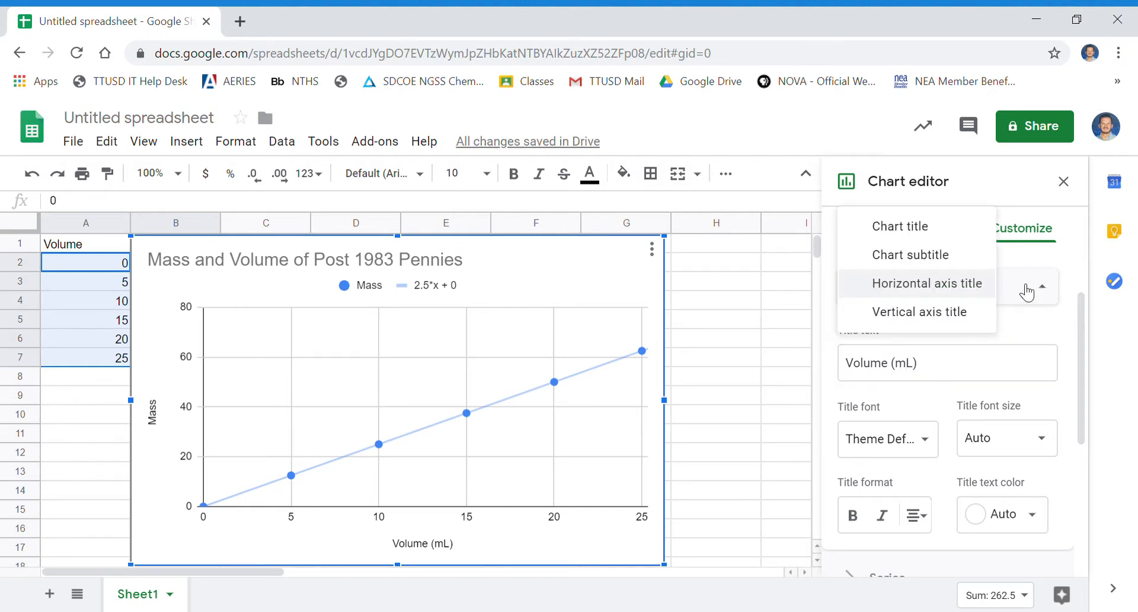
left_click(974, 316)
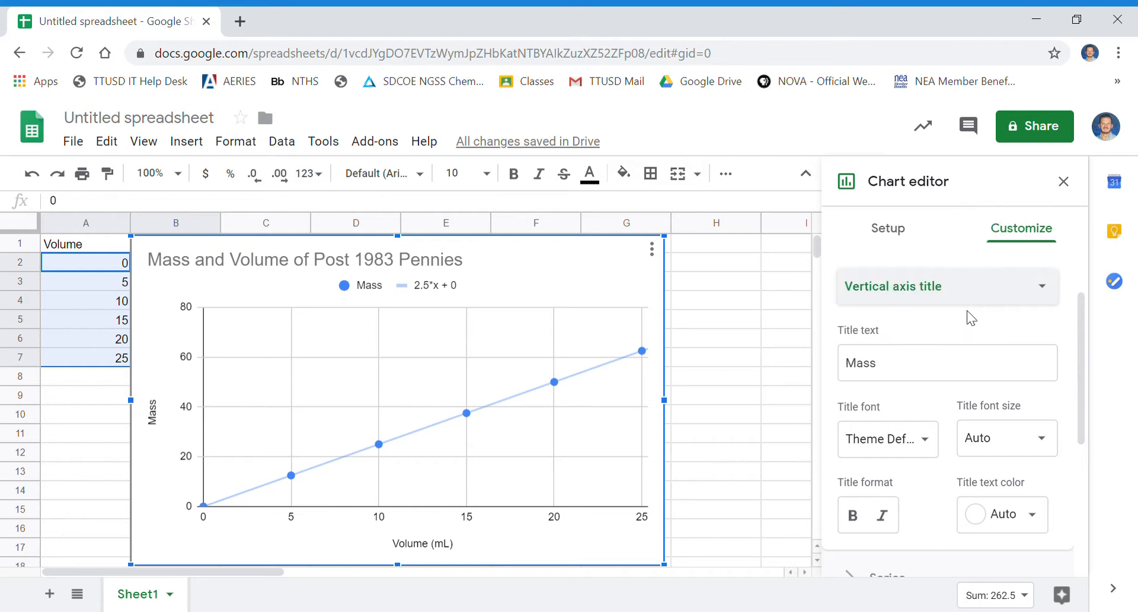
left_click(905, 371)
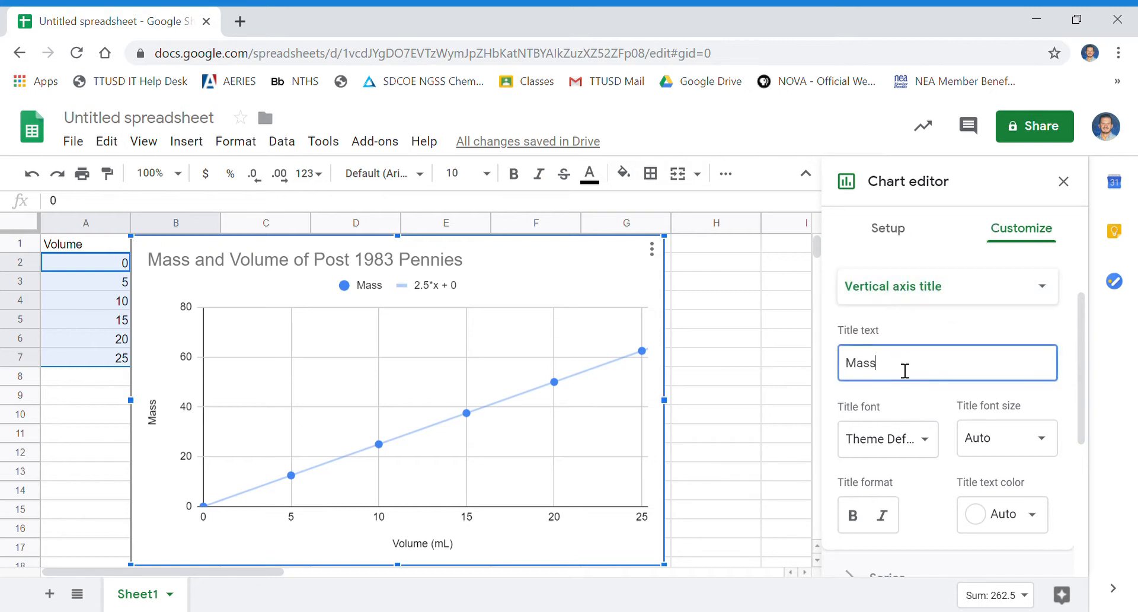
type("(")
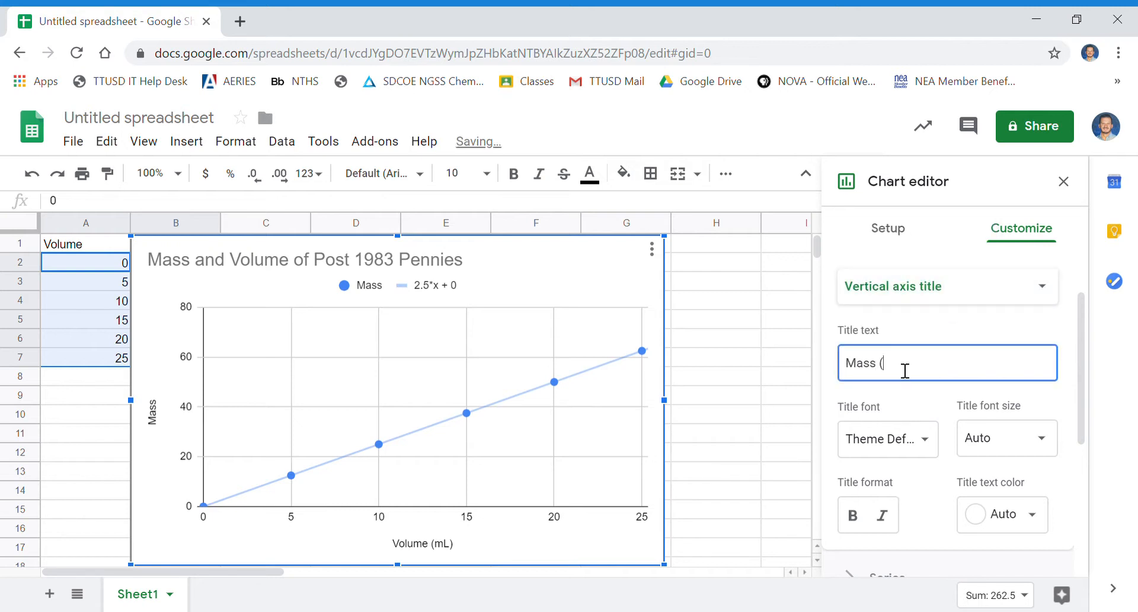
type("g)")
Close the chart editor and move the chart to the right, clear of the data in columns A and B
scroll(907, 394, "down", 3)
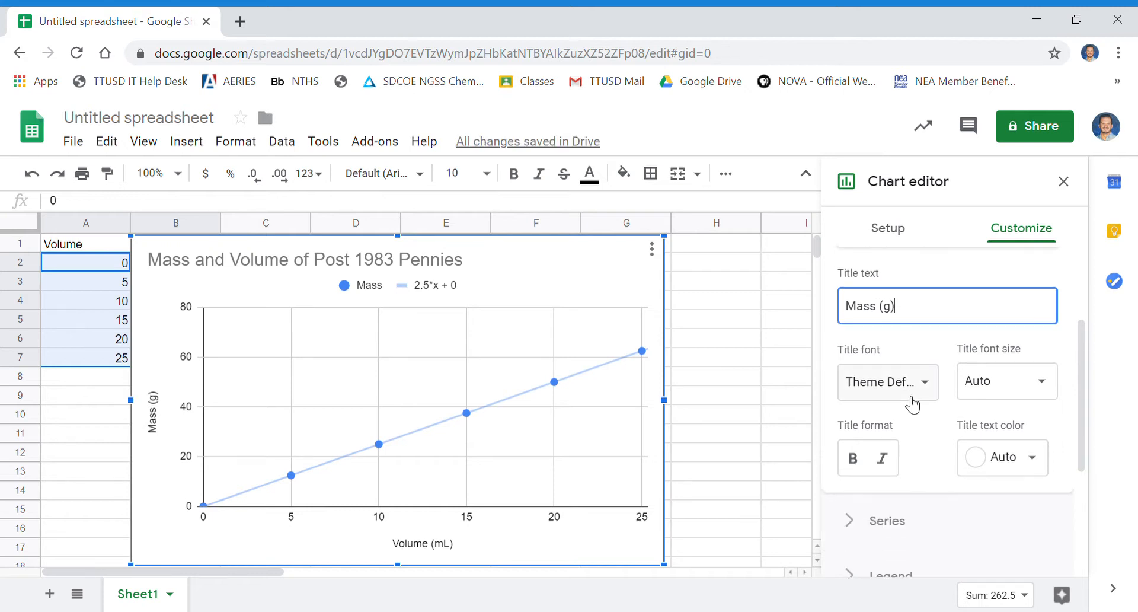
scroll(911, 401, "up", 3)
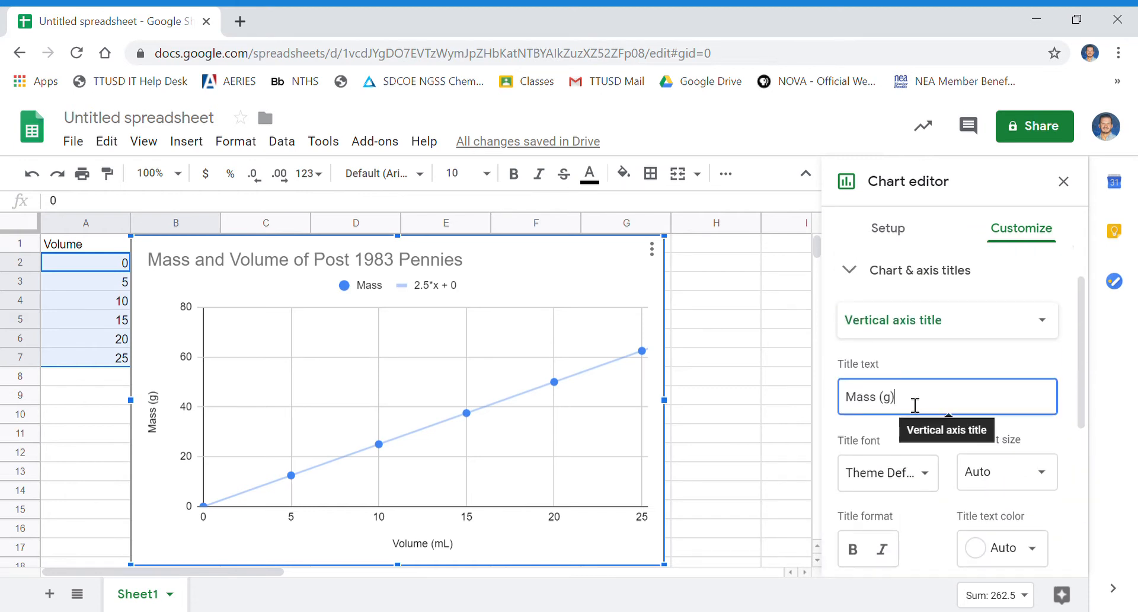
scroll(916, 380, "up", 1)
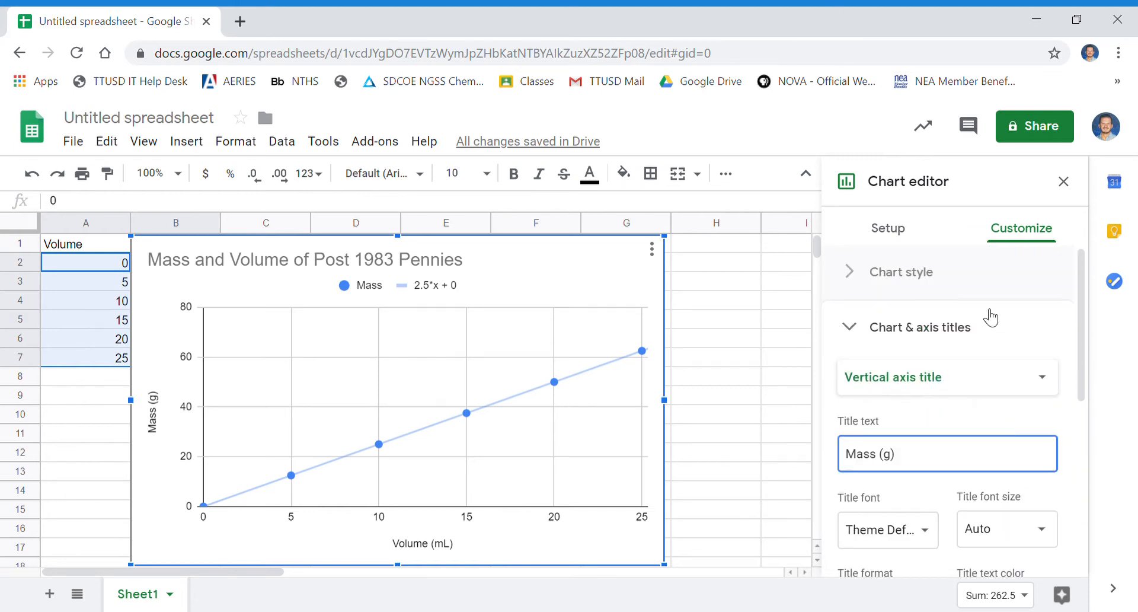
left_click(1068, 182)
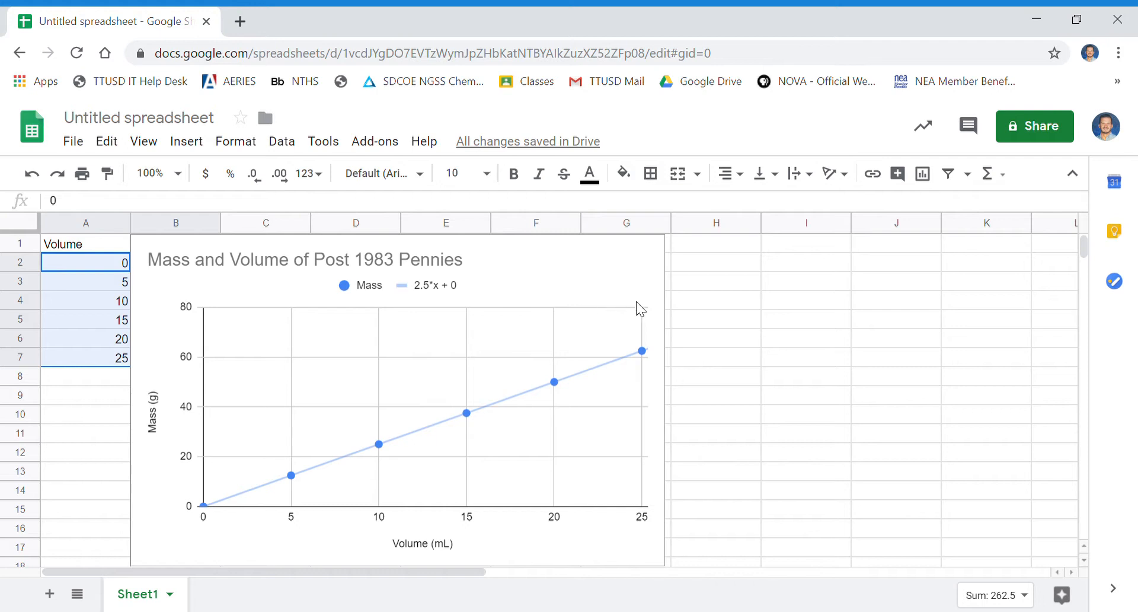
left_click(573, 285)
left_click_drag(573, 284, 776, 298)
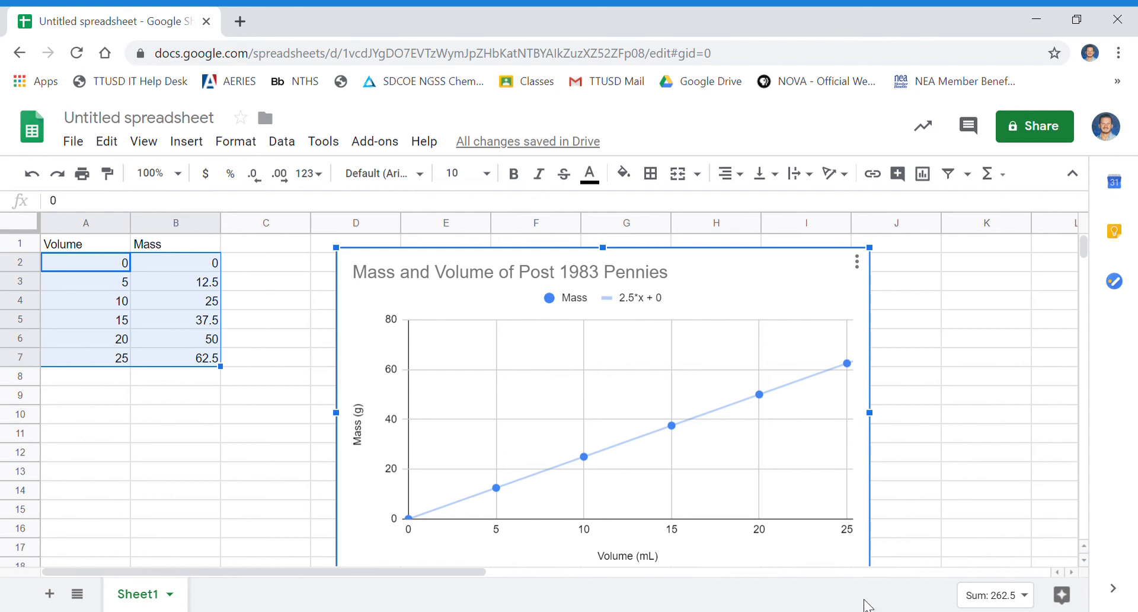
left_click(741, 611)
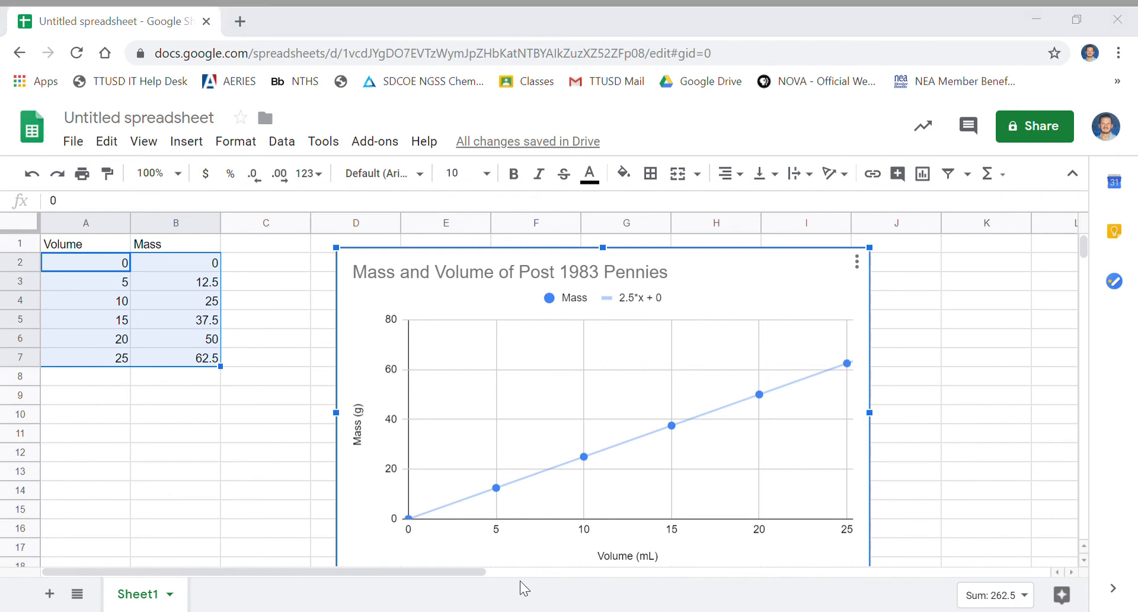